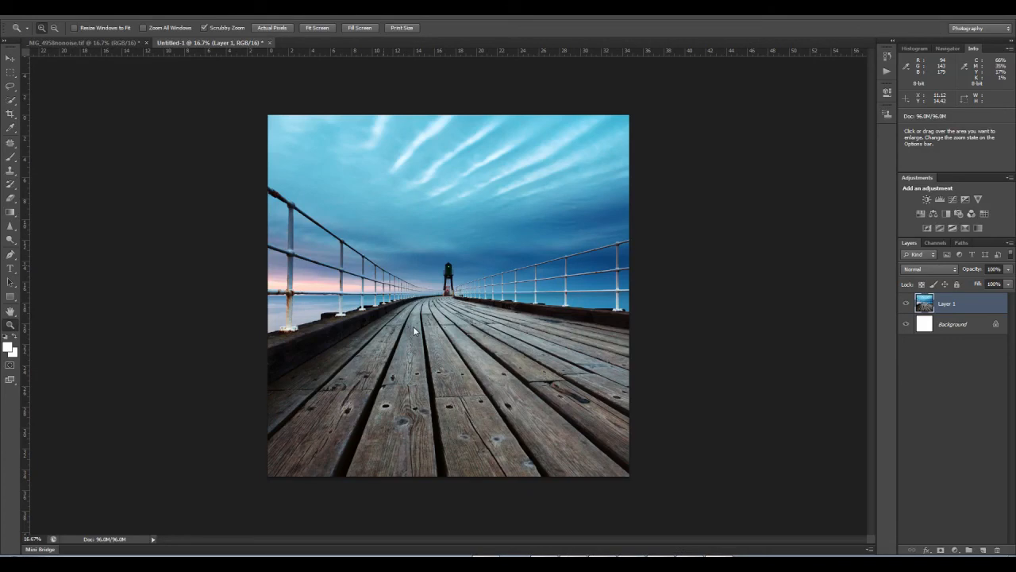
# Compare the darker exposure in _MG_4958nonoise.tif with the brighter exposure in Untitled-1, finishing on Untitled-1
pyautogui.click(97, 42)
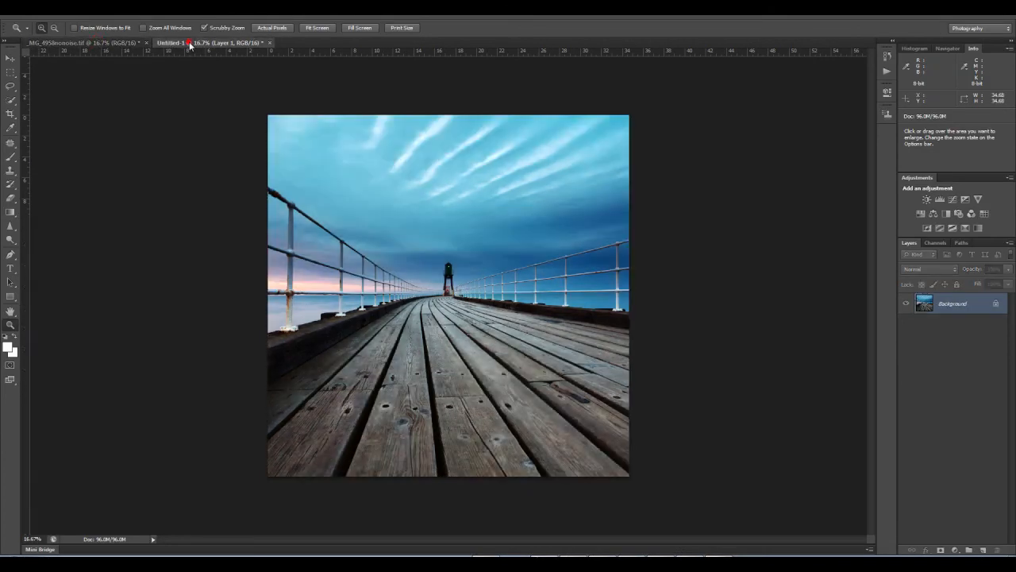
pyautogui.click(118, 45)
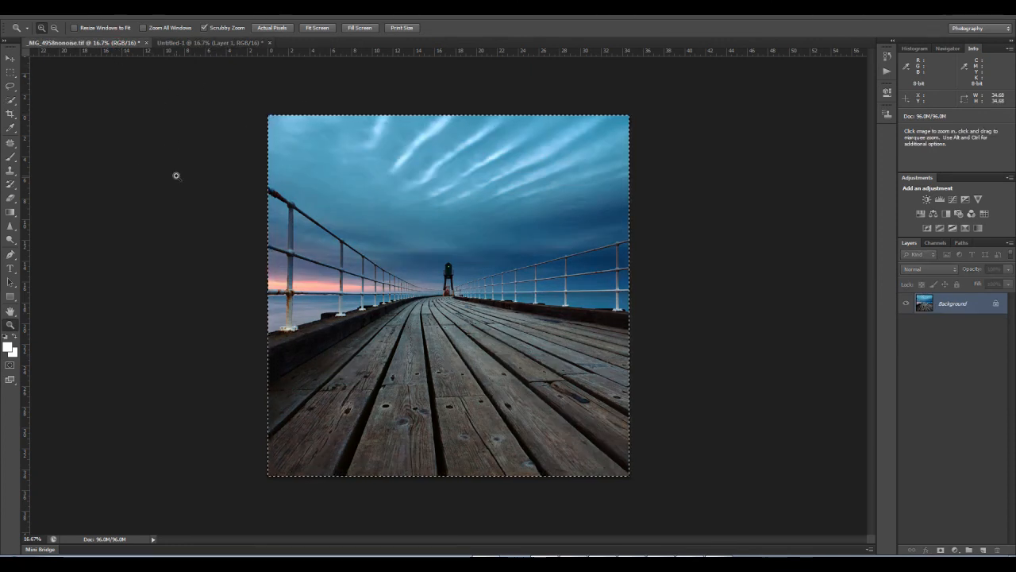
pyautogui.click(209, 46)
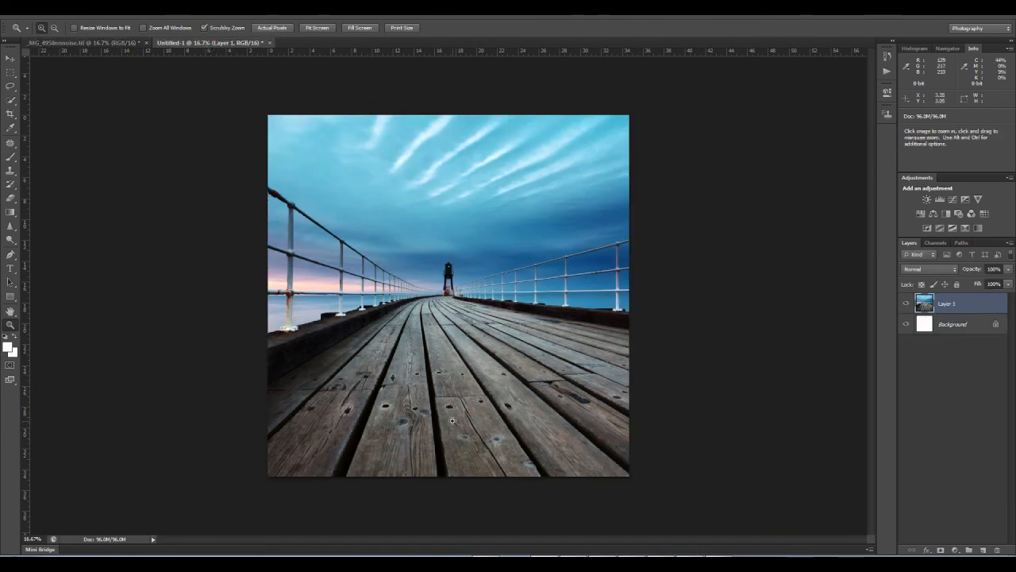
pyautogui.click(99, 43)
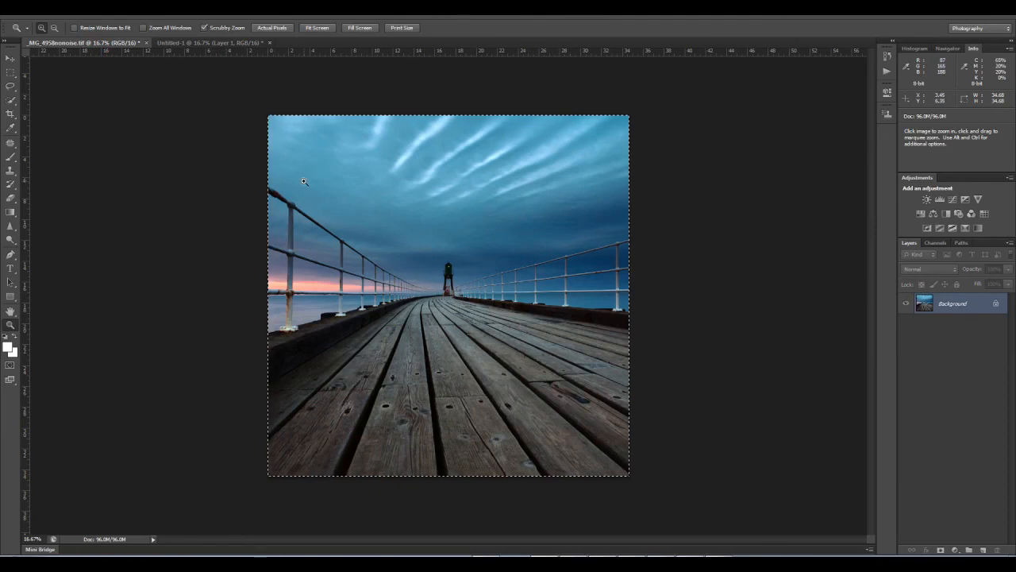
pyautogui.click(209, 43)
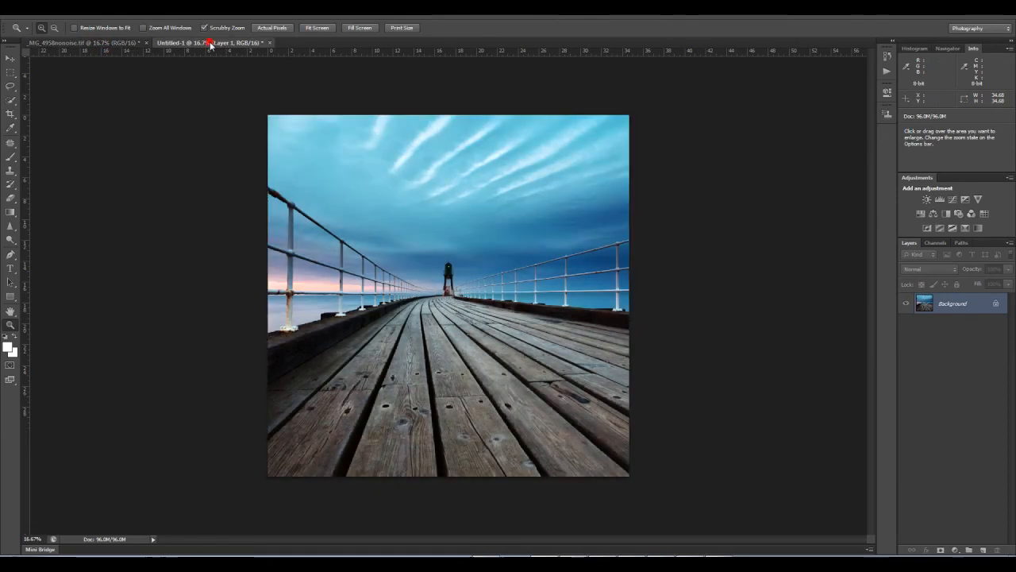
pyautogui.click(130, 40)
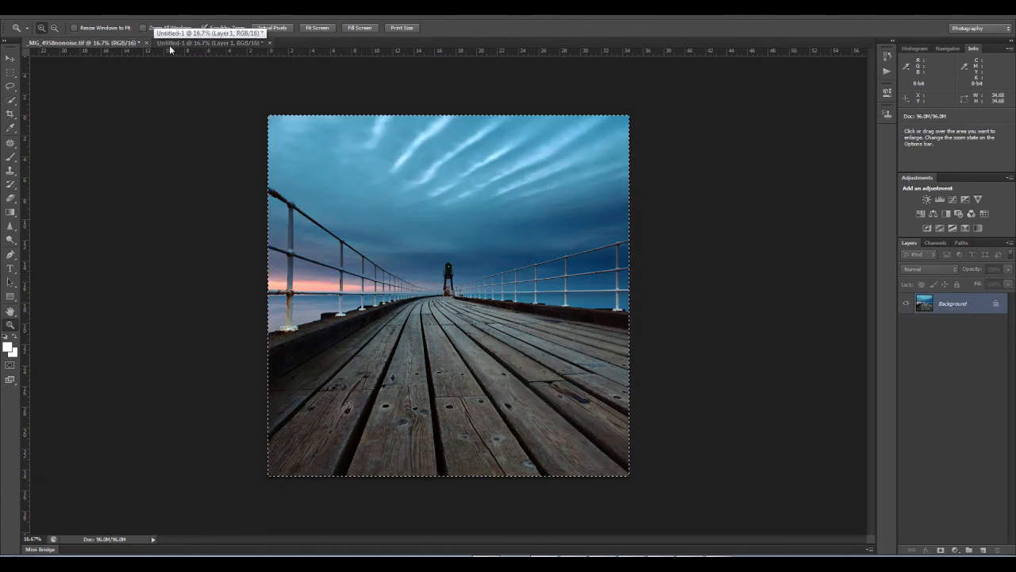
pyautogui.click(170, 43)
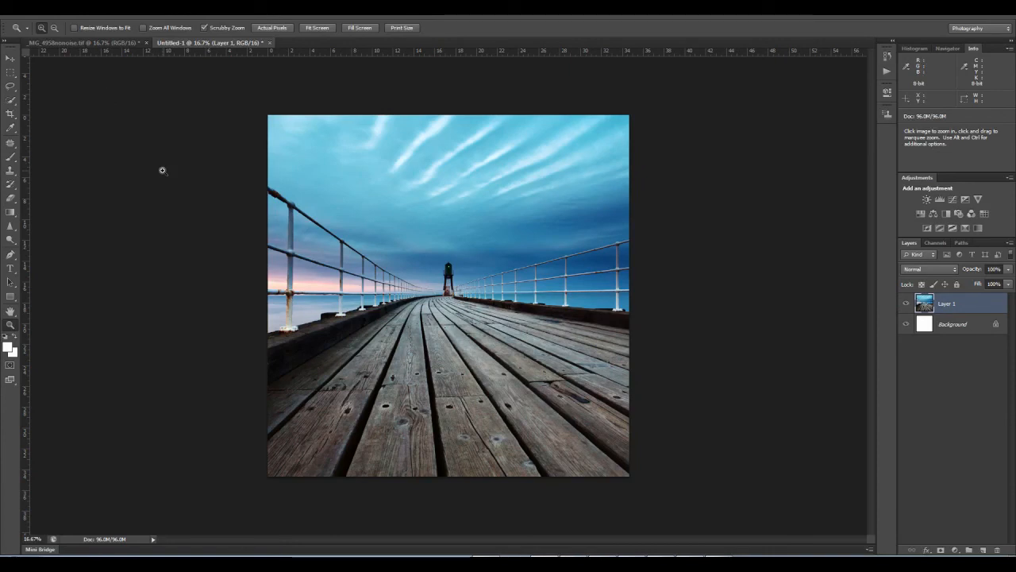
# Copy the entire brighter exposure from Untitled-1 and paste it as a new layer above the darker photo in _MG_4958nonoise.tif
pyautogui.hotkey('ctrl', 'a')
pyautogui.press('ctrl')
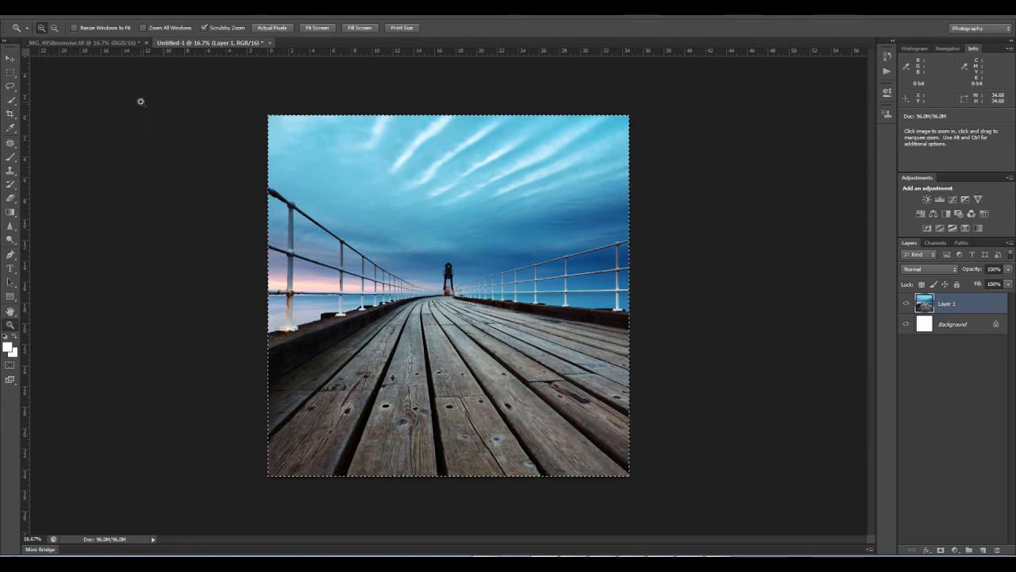
pyautogui.click(123, 43)
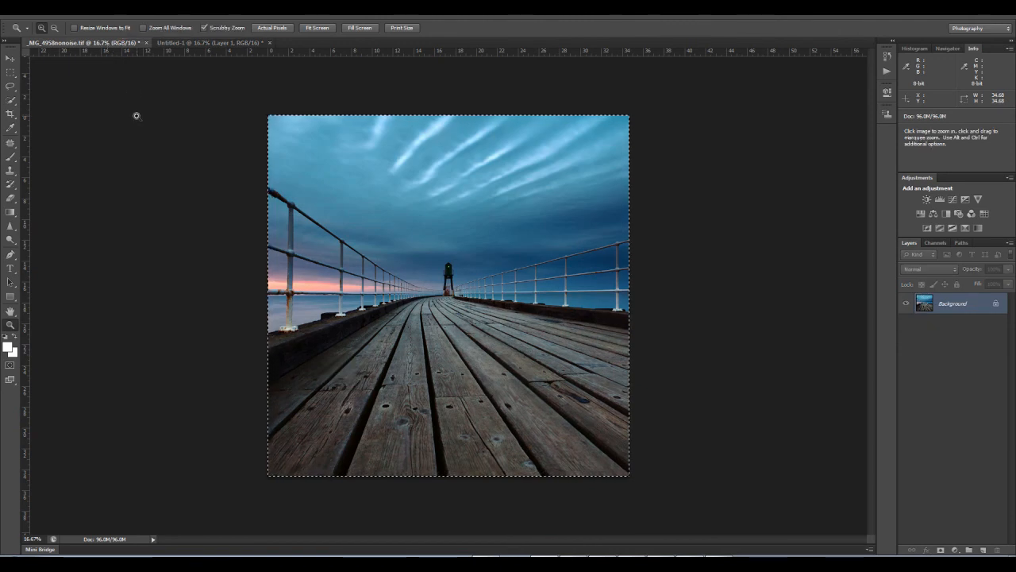
pyautogui.press('ctrl')
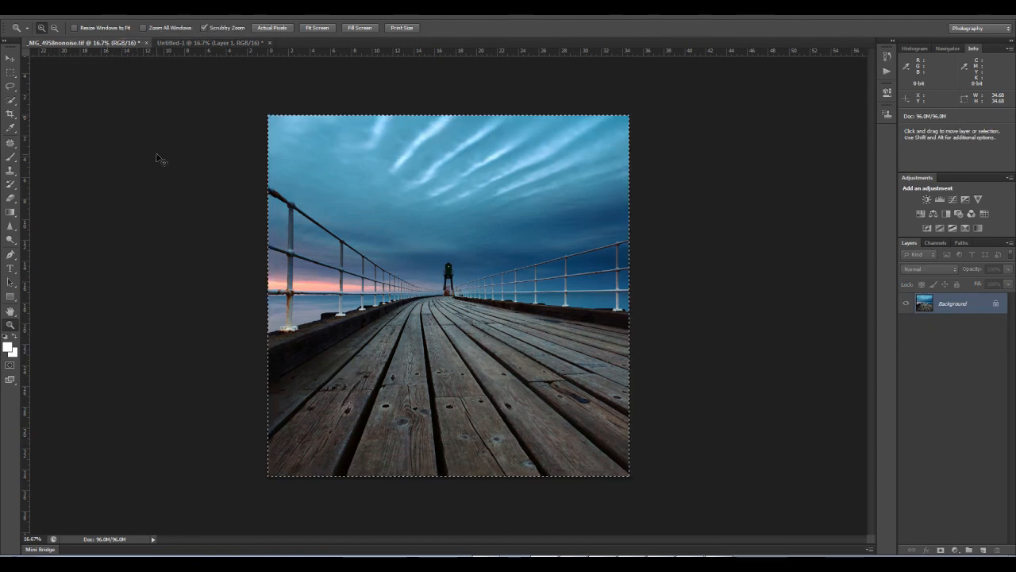
pyautogui.hotkey('ctrl', 'j')
# Close the Untitled-1 document without saving and fit the remaining pier image on screen
pyautogui.click(231, 44)
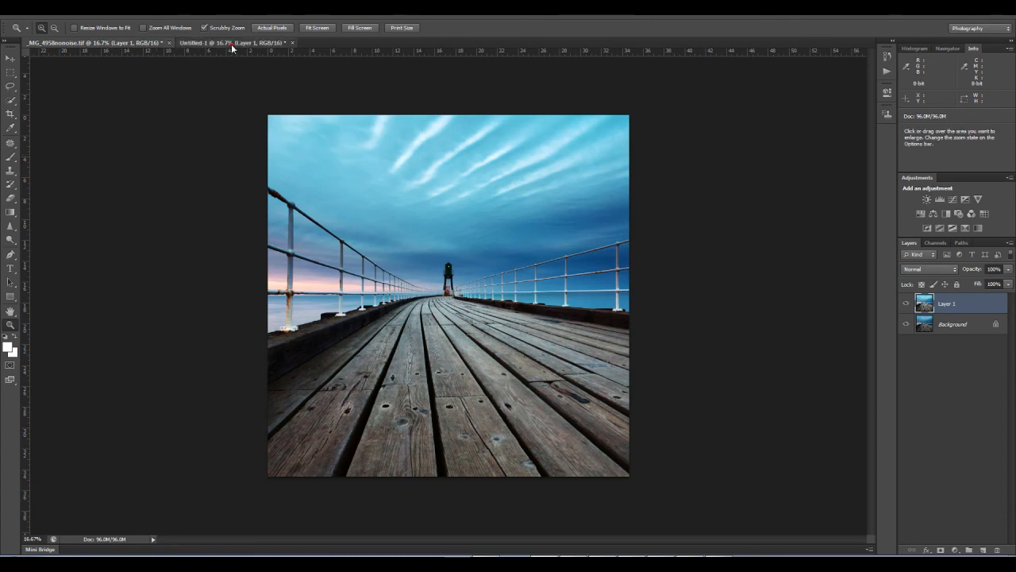
pyautogui.click(293, 44)
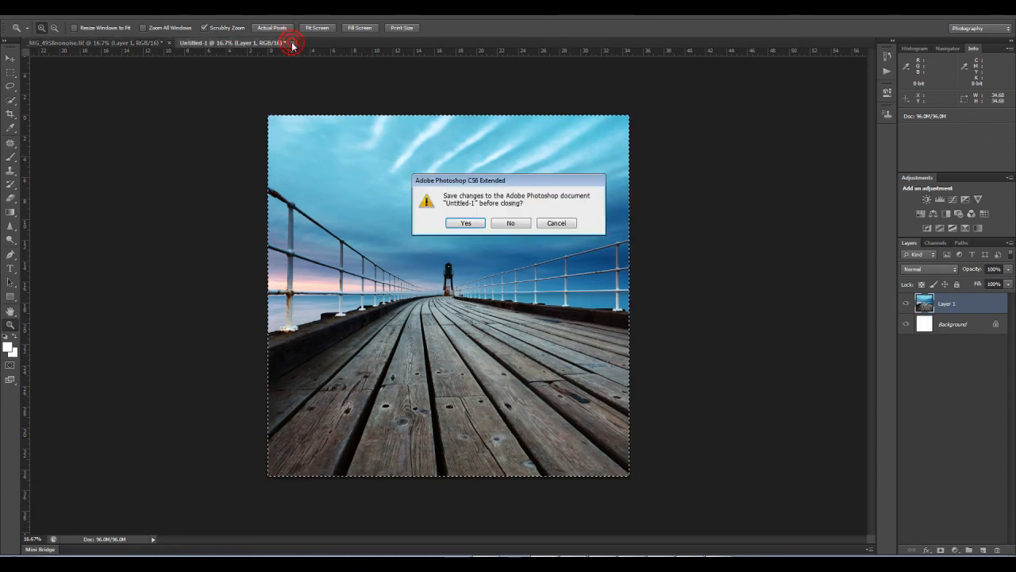
pyautogui.click(510, 224)
pyautogui.click(621, 247)
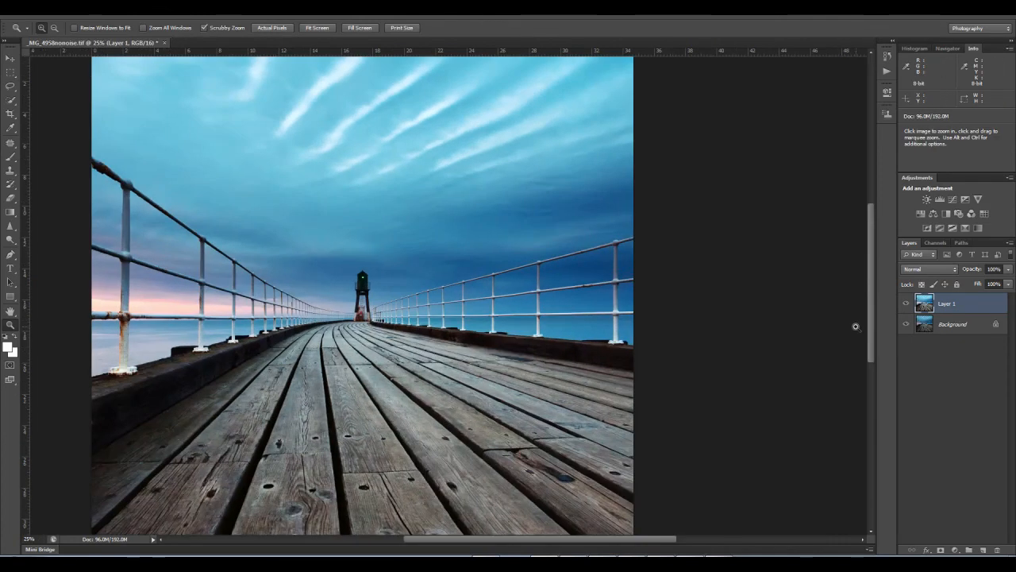
pyautogui.rightClick(390, 285)
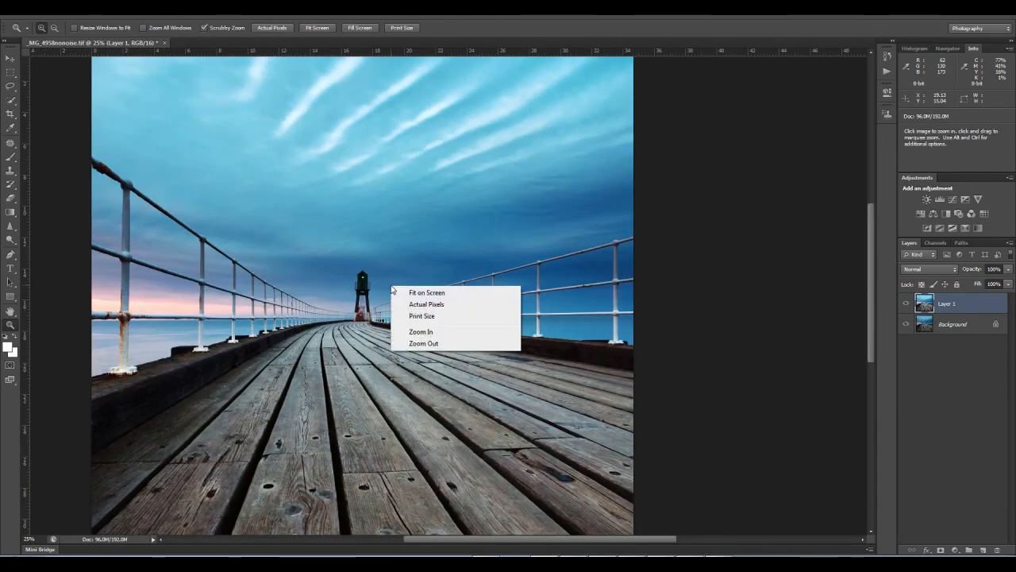
pyautogui.click(408, 290)
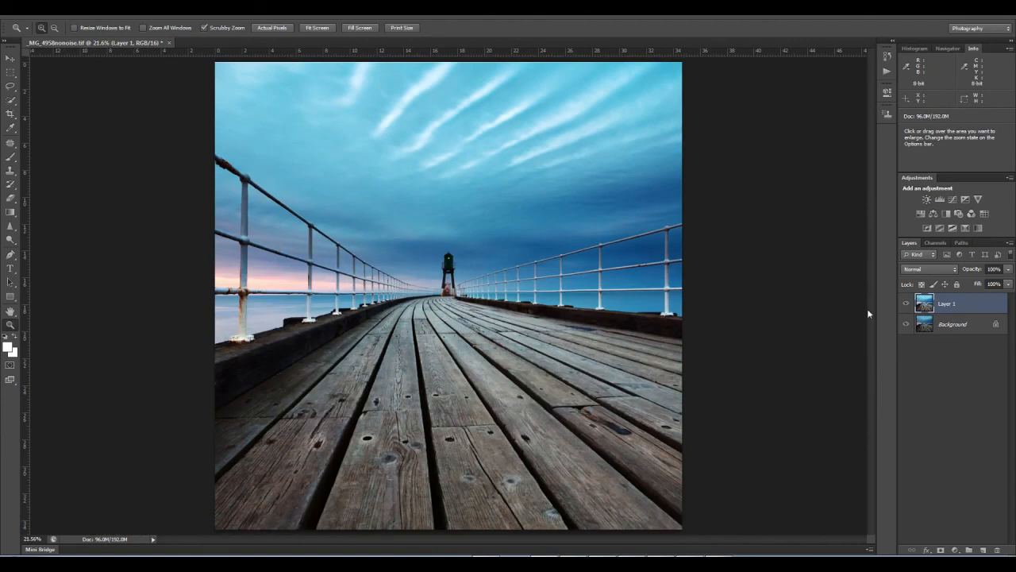
# Toggle the visibility of Layer 1 repeatedly to compare the bright and dark exposures, leaving the layer visible
pyautogui.click(906, 304)
pyautogui.click(906, 304)
pyautogui.click(906, 304)
pyautogui.click(906, 304)
pyautogui.click(906, 304)
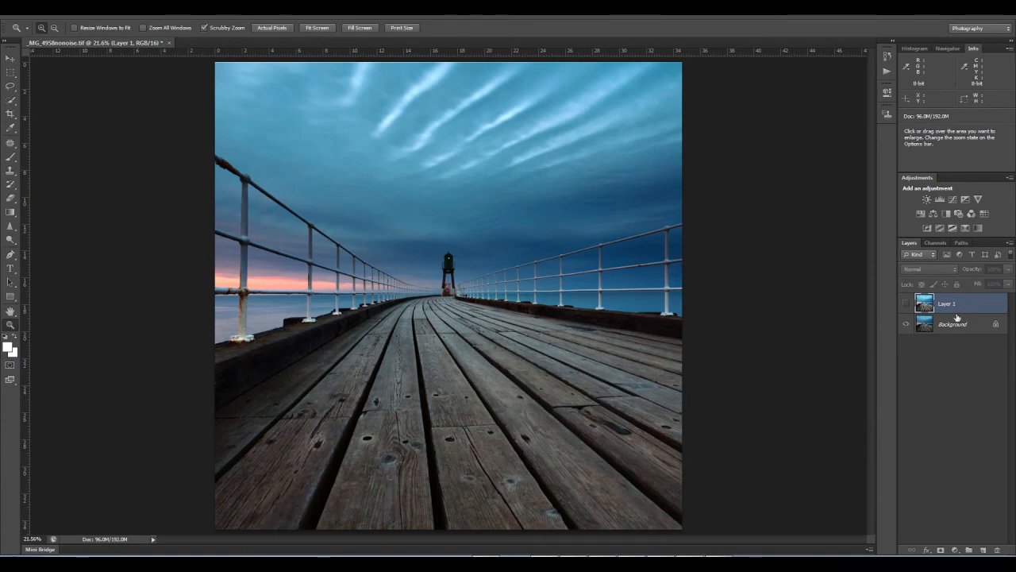
pyautogui.click(906, 304)
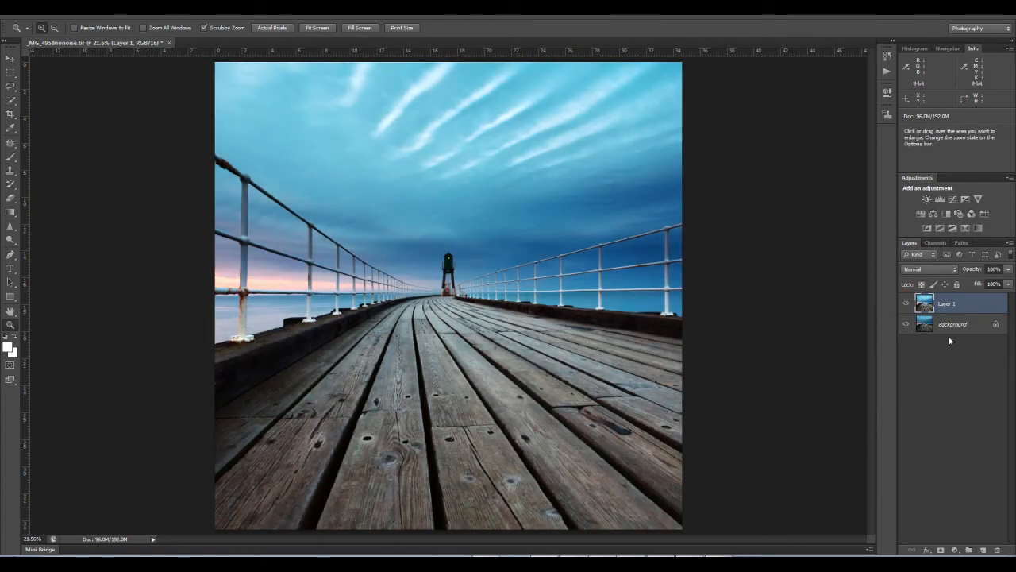
# Add a white layer mask to Layer 1 and activate the Gradient tool with the white-to-black gradient
pyautogui.click(940, 550)
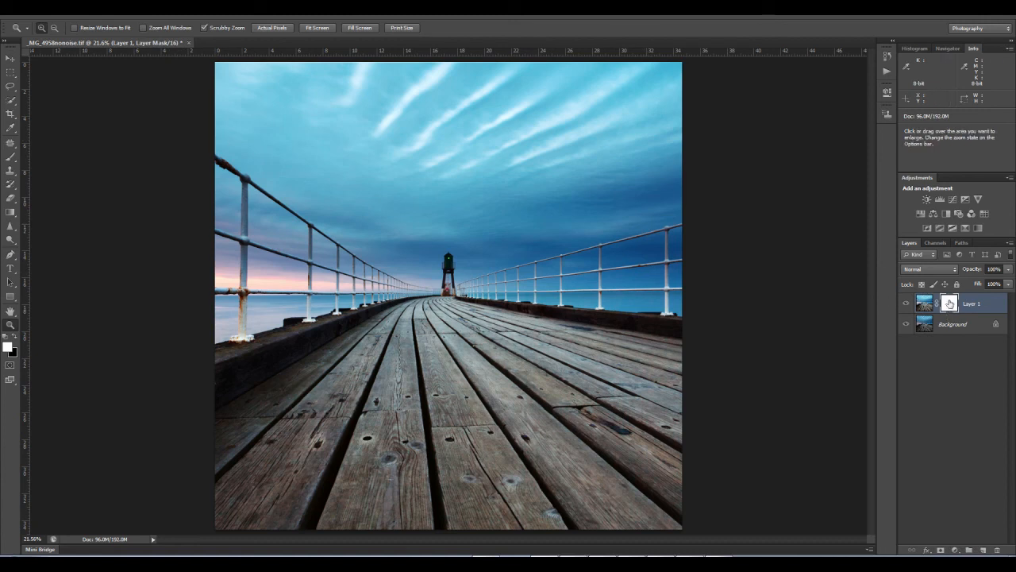
pyautogui.click(10, 212)
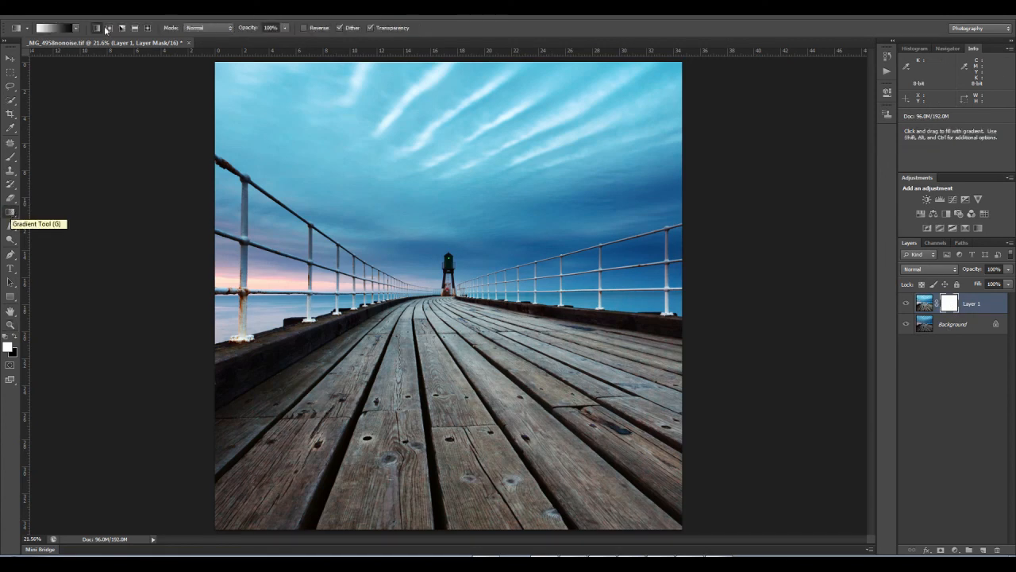
pyautogui.click(76, 28)
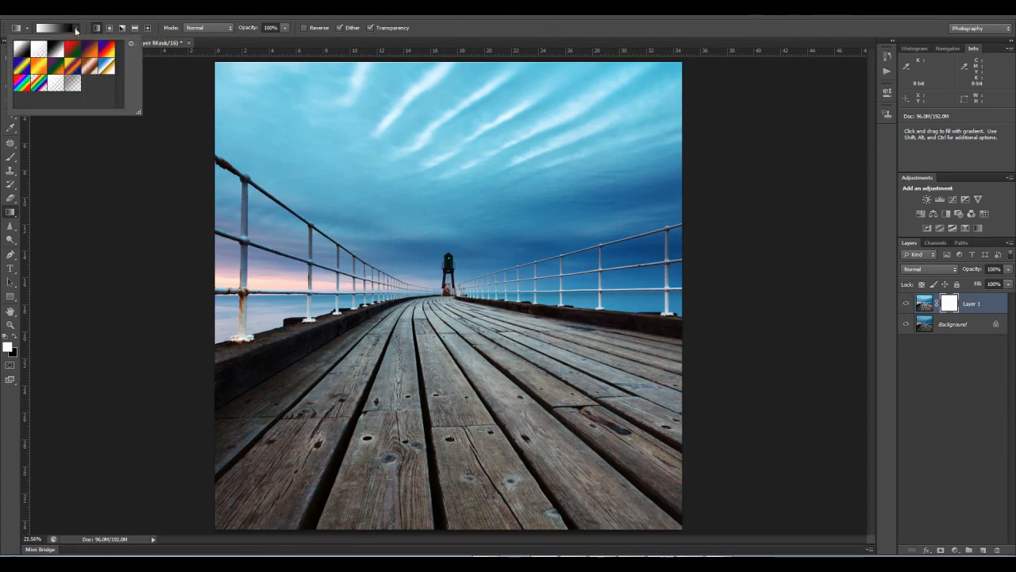
pyautogui.click(76, 29)
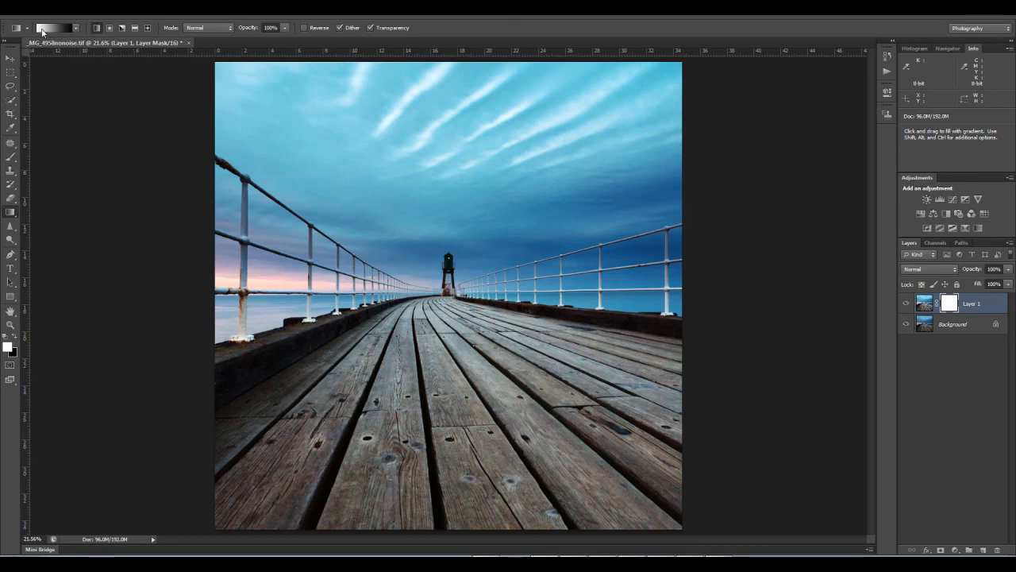
# Try a radial gradient on Layer 1's mask, centred near the middle of the image
pyautogui.click(111, 29)
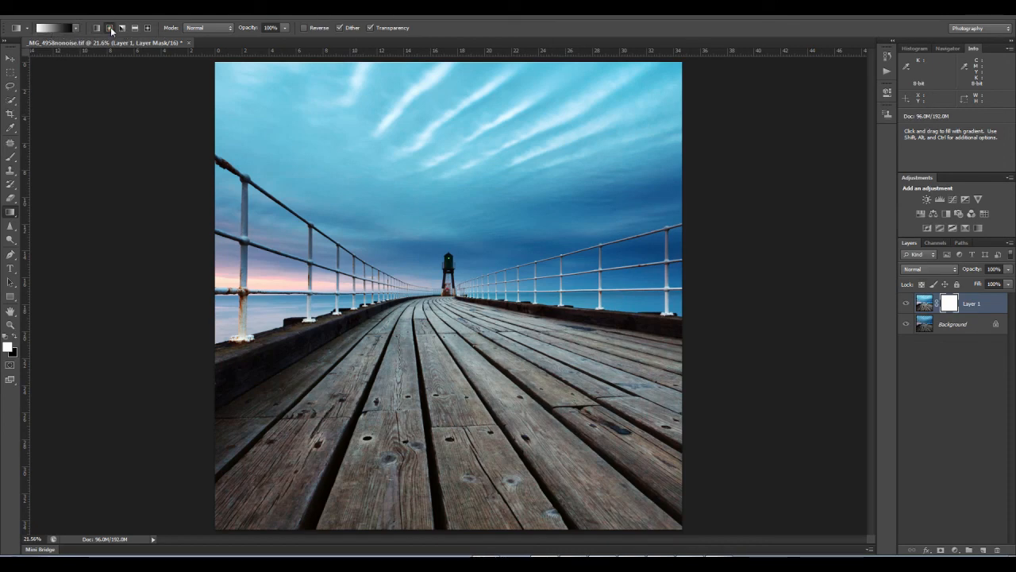
pyautogui.moveTo(431, 277); pyautogui.dragTo(434, 273)
pyautogui.moveTo(531, 214); pyautogui.dragTo(533, 215)
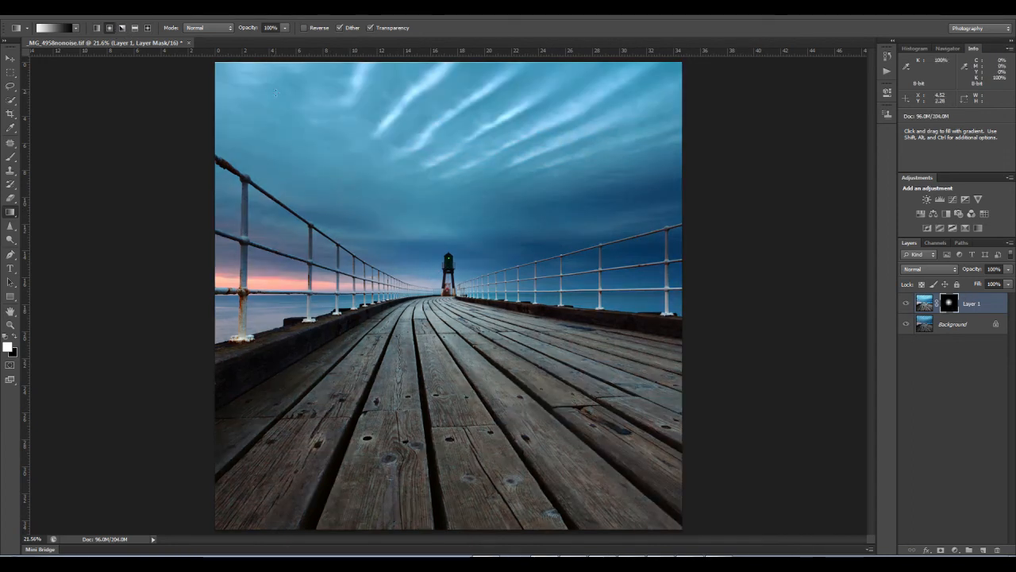
# Try short linear gradients across the horizon on Layer 1's mask, first revealing the bright sky, then reversed to reveal the bright boardwalk
pyautogui.click(97, 28)
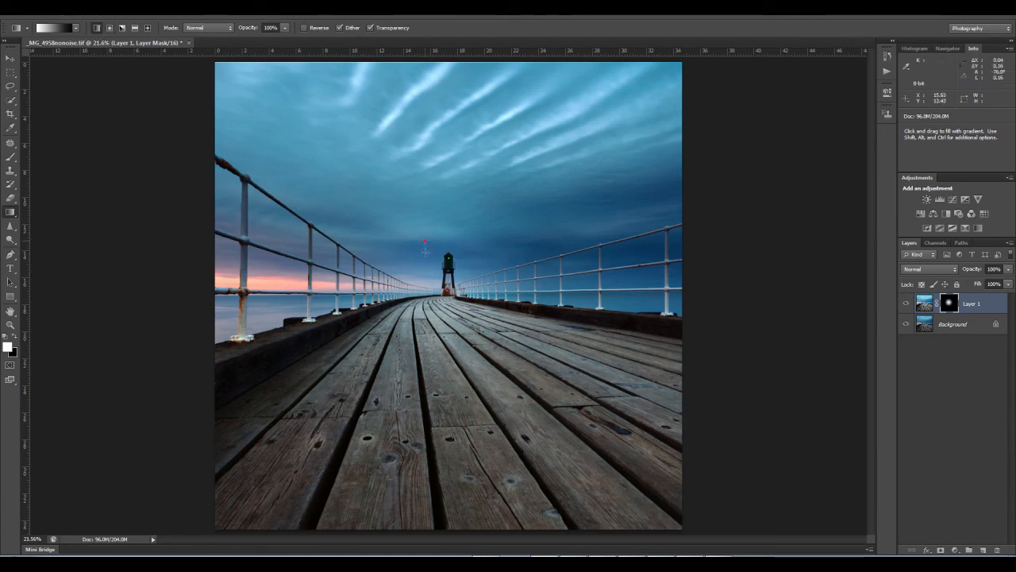
pyautogui.moveTo(425, 240); pyautogui.dragTo(425, 301)
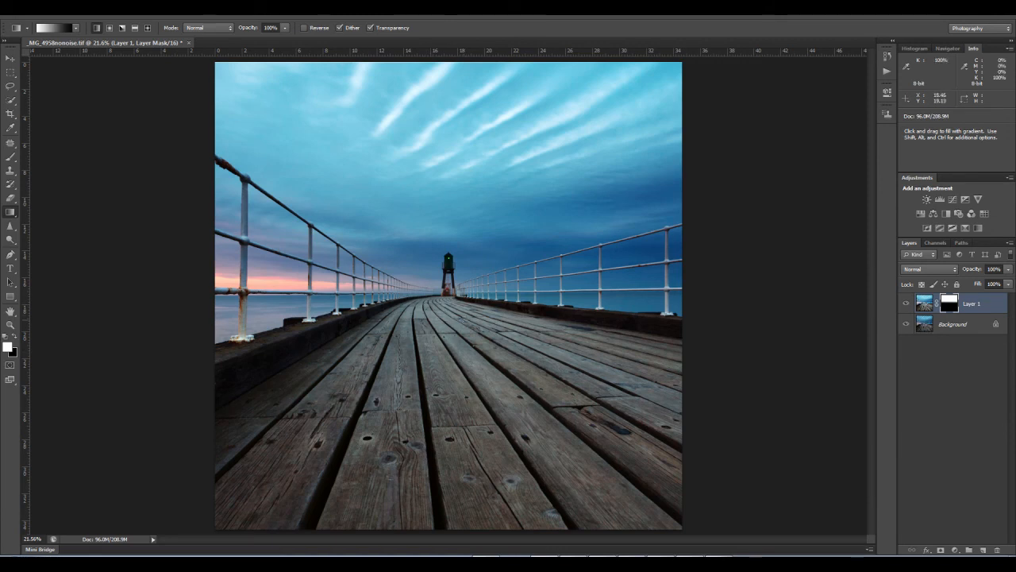
pyautogui.moveTo(433, 316); pyautogui.dragTo(433, 263)
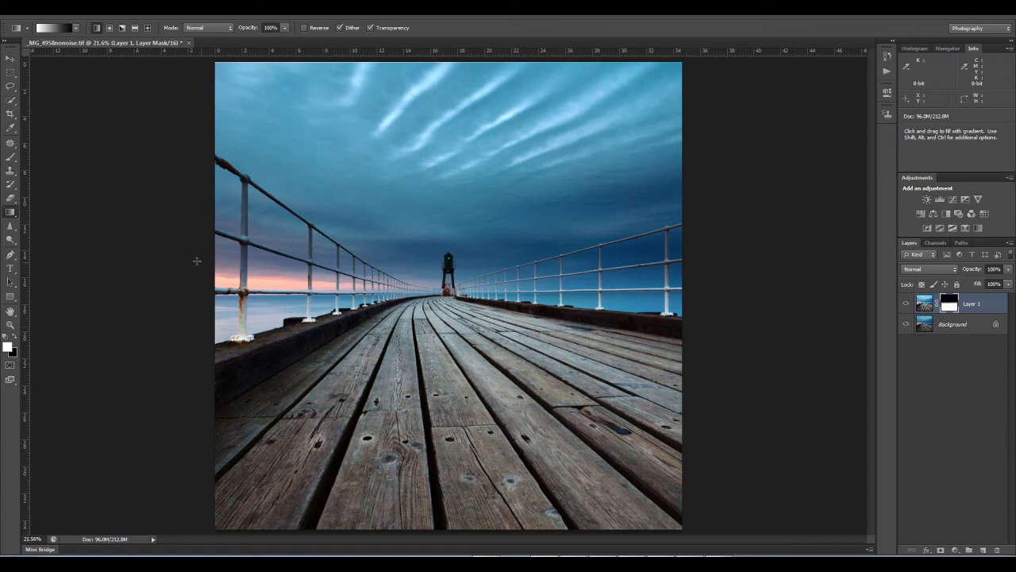
# Try longer upward linear gradients on Layer 1's mask, from the foreground planks to the lower sky, for a softer transition
pyautogui.click(11, 157)
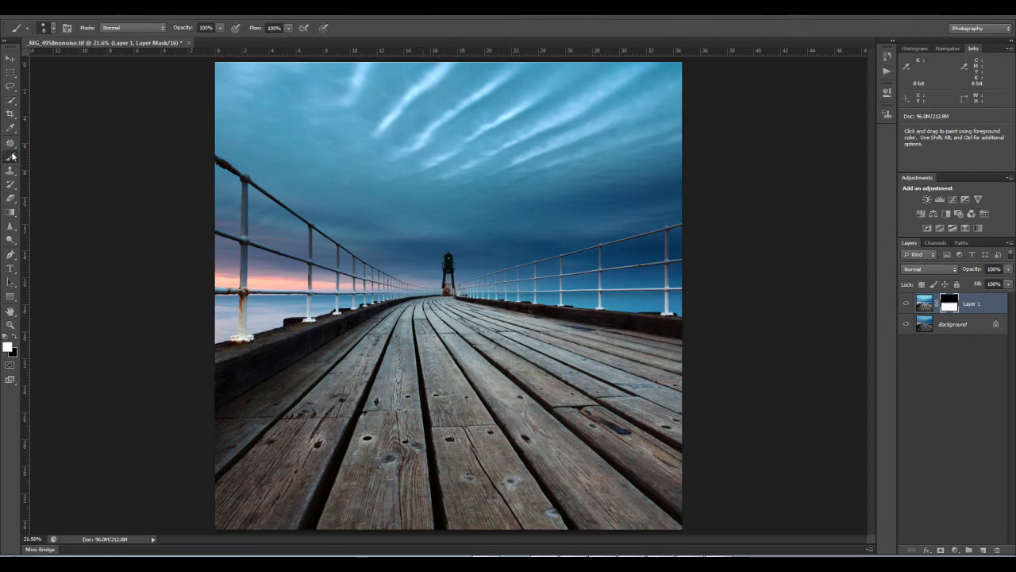
pyautogui.click(11, 212)
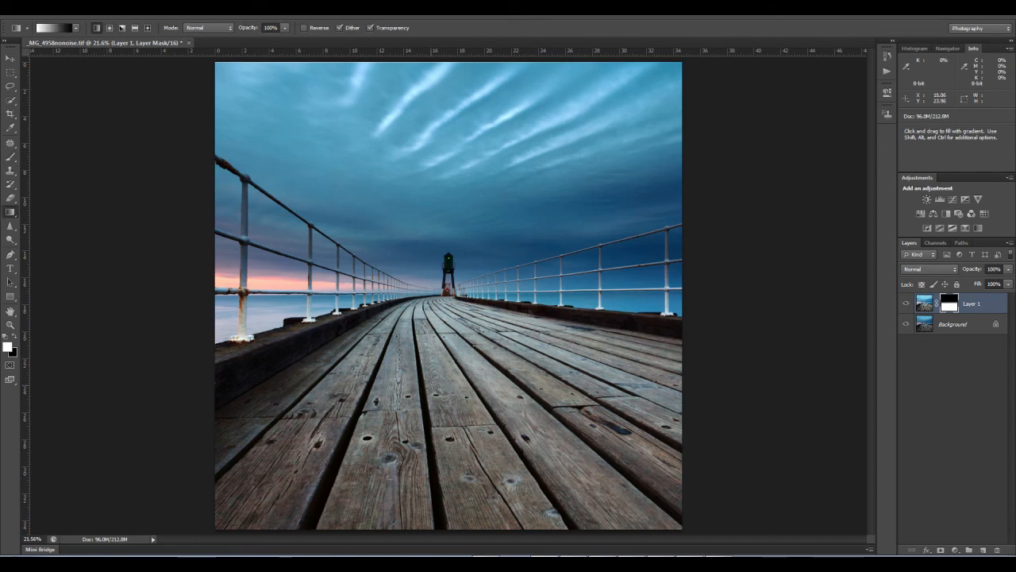
pyautogui.moveTo(433, 379); pyautogui.dragTo(430, 218)
pyautogui.moveTo(438, 423); pyautogui.dragTo(435, 249)
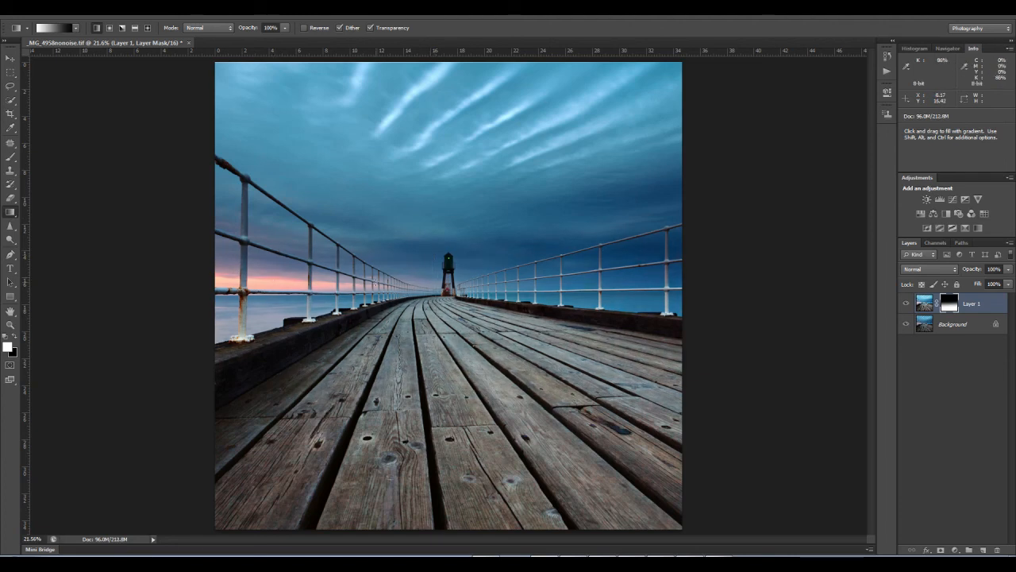
# Hide the Background and Layer 1 in turn to examine the mask's transition, and show both layers again
pyautogui.click(907, 324)
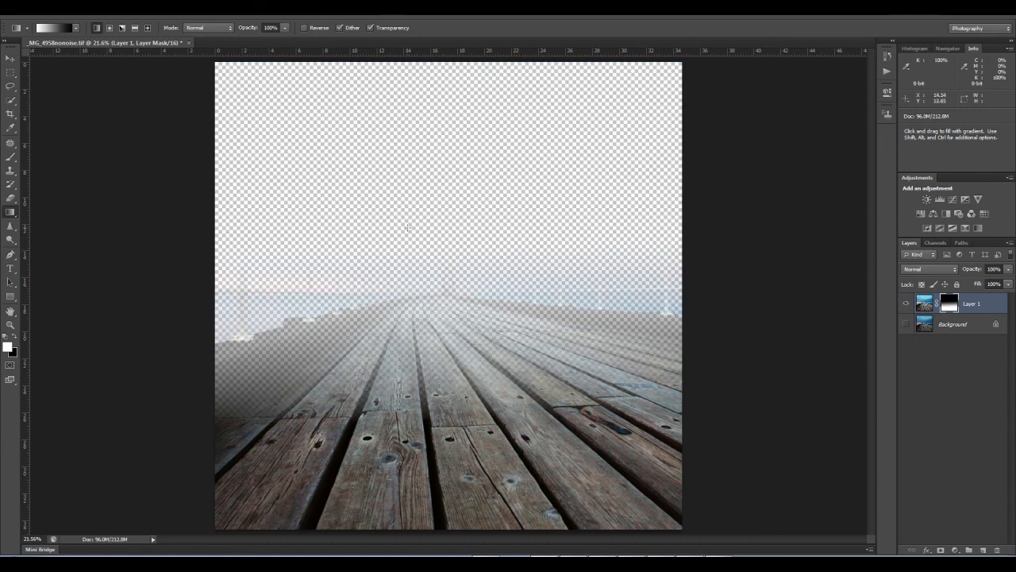
pyautogui.click(905, 304)
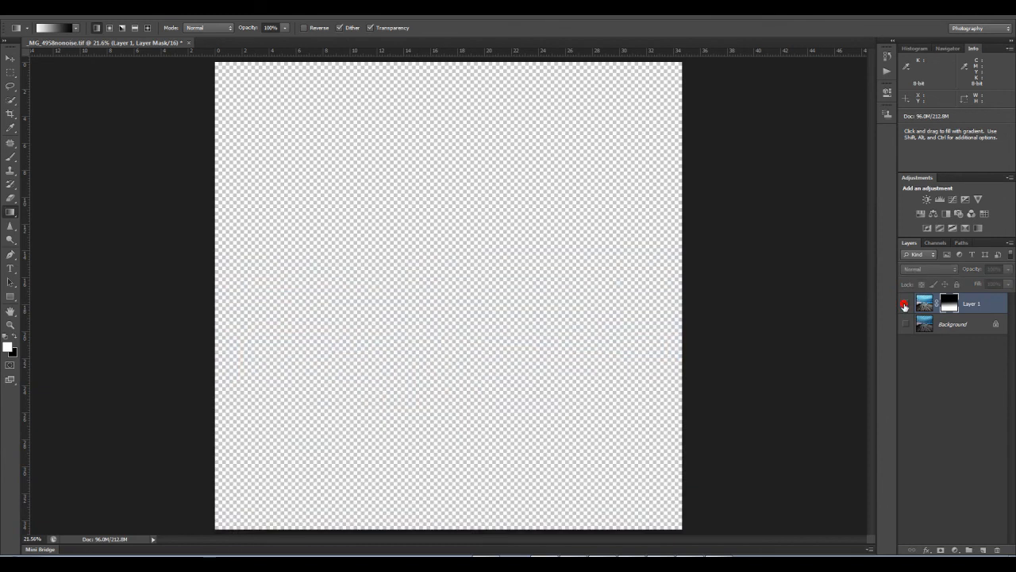
pyautogui.click(906, 324)
pyautogui.click(906, 305)
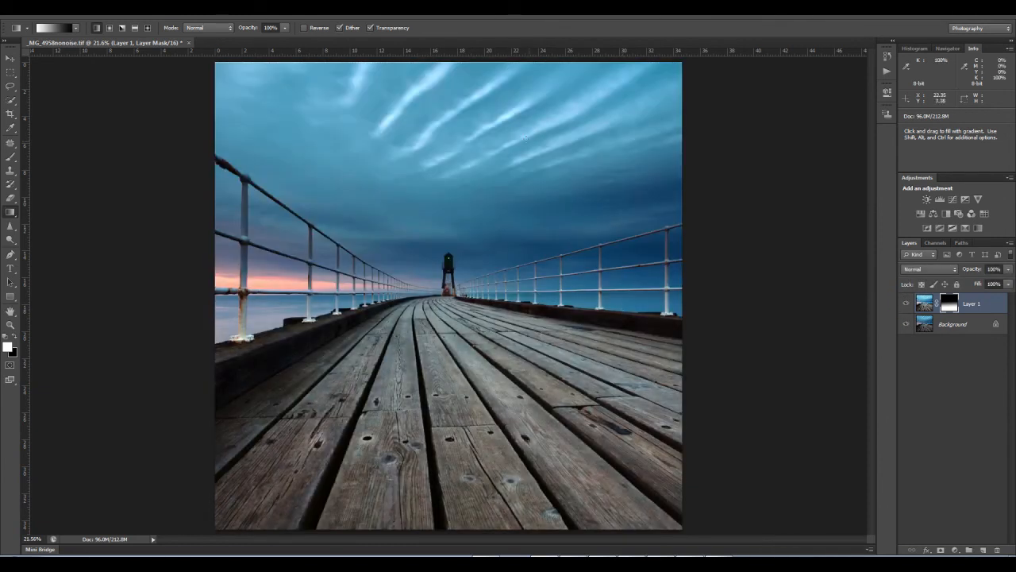
# Redraw the linear gradient on Layer 1's mask with progressively longer upward pulls, ending with one from the mid-boardwalk to the cloud streaks
pyautogui.moveTo(436, 273); pyautogui.dragTo(434, 178)
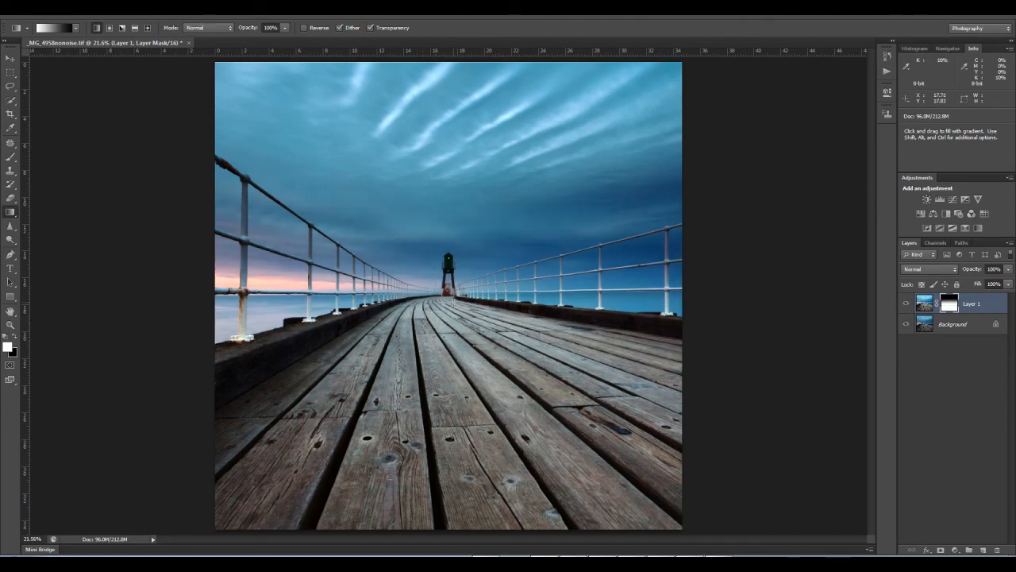
pyautogui.moveTo(445, 319); pyautogui.dragTo(442, 135)
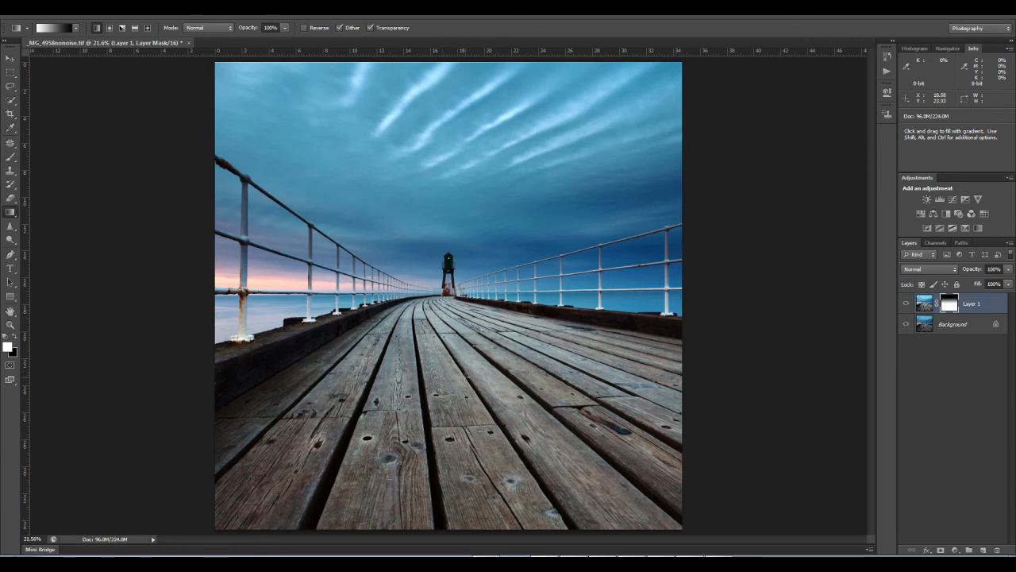
pyautogui.moveTo(455, 386); pyautogui.dragTo(451, 140)
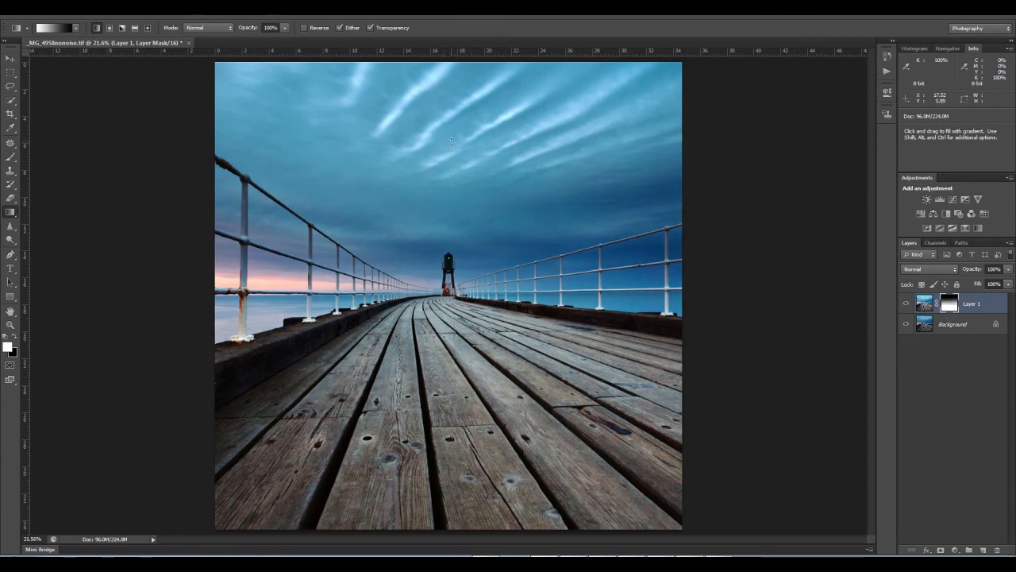
# Disable Layer 1's mask, then toggle it repeatedly to compare the pier photo with and without the gradient blend
pyautogui.rightClick(951, 303)
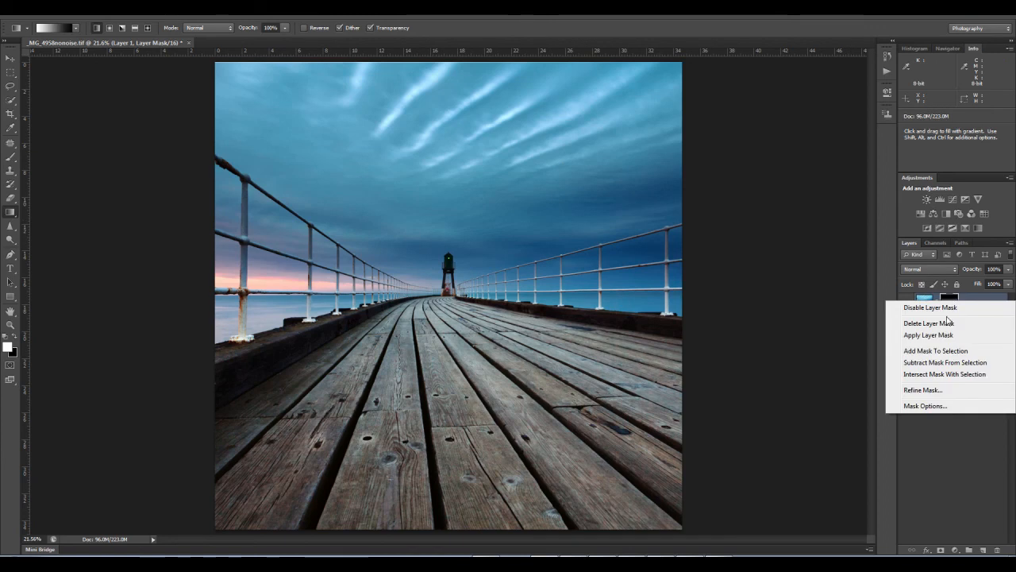
pyautogui.click(930, 307)
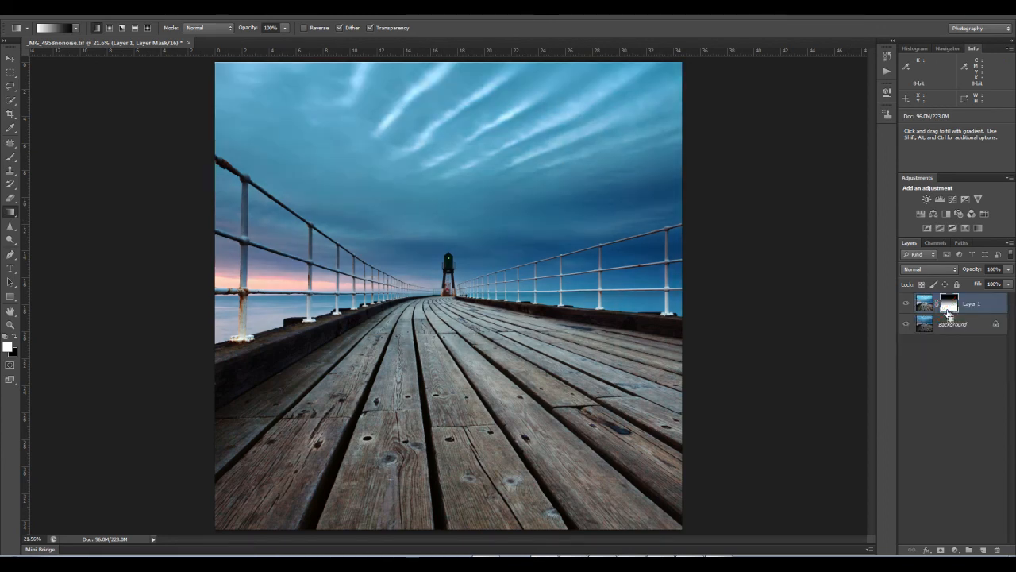
pyautogui.keyDown('shift'); pyautogui.click(949, 304); pyautogui.keyUp('shift')
pyautogui.keyDown('shift'); pyautogui.click(949, 303); pyautogui.keyUp('shift')
pyautogui.keyDown('shift'); pyautogui.click(949, 304); pyautogui.keyUp('shift')
pyautogui.keyDown('shift'); pyautogui.click(948, 312); pyautogui.keyUp('shift')
pyautogui.keyDown('shift'); pyautogui.click(948, 312); pyautogui.keyUp('shift')
pyautogui.keyDown('shift'); pyautogui.click(948, 312); pyautogui.keyUp('shift')
pyautogui.keyDown('shift'); pyautogui.click(949, 312); pyautogui.keyUp('shift')
pyautogui.keyDown('shift'); pyautogui.click(948, 312); pyautogui.keyUp('shift')
pyautogui.keyDown('shift'); pyautogui.click(949, 312); pyautogui.keyUp('shift')
pyautogui.keyDown('shift'); pyautogui.click(948, 312); pyautogui.keyUp('shift')
# Paint white over the lighthouse lantern on Layer 1's mask with a 25 px brush at 8% opacity, with the Background hidden
pyautogui.click(11, 325)
pyautogui.moveTo(450, 268); pyautogui.dragTo(527, 322)
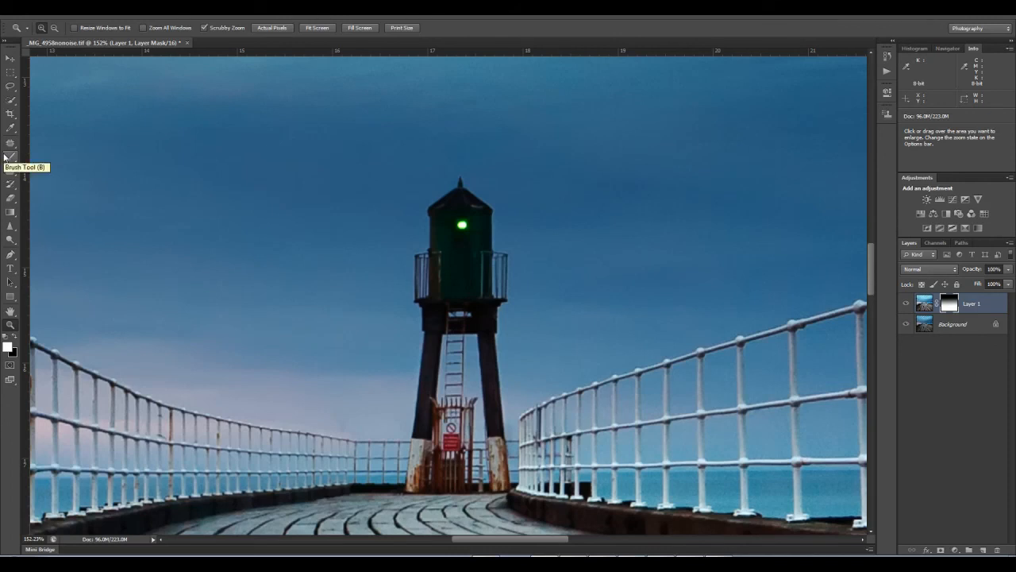
pyautogui.click(11, 158)
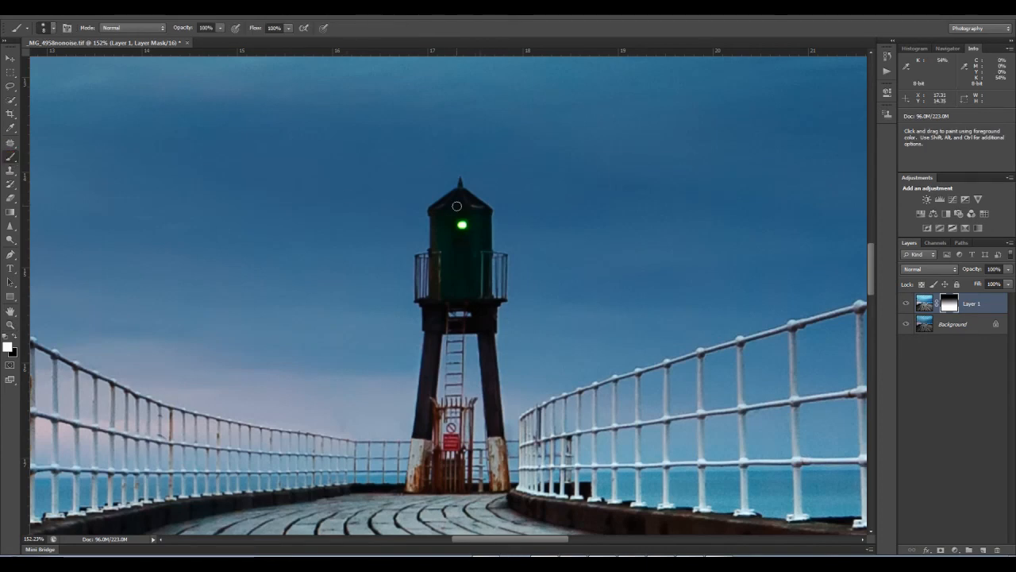
pyautogui.press(']')
pyautogui.click(220, 29)
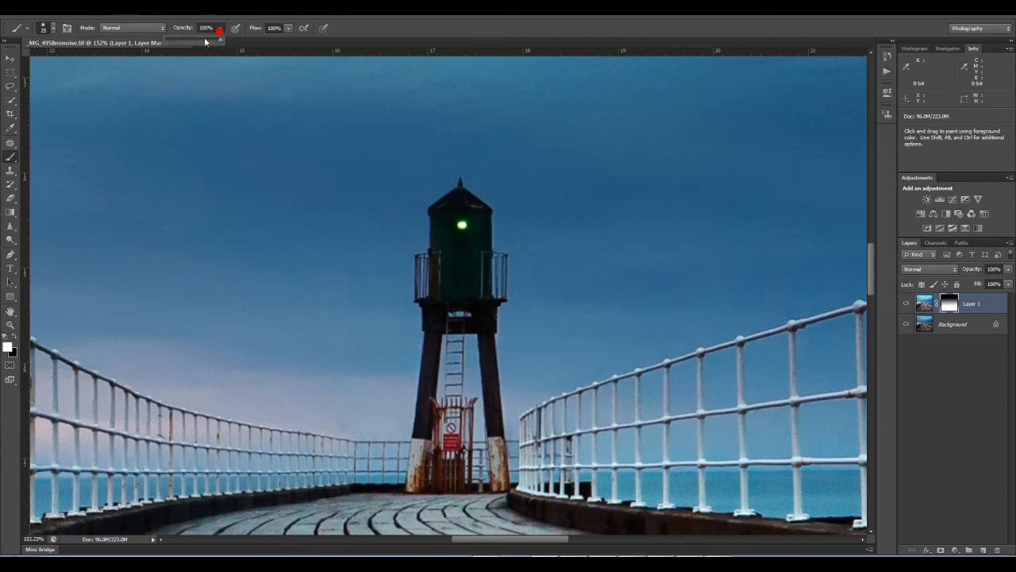
pyautogui.moveTo(172, 40); pyautogui.dragTo(169, 39)
pyautogui.click(907, 325)
pyautogui.moveTo(459, 214); pyautogui.dragTo(459, 224)
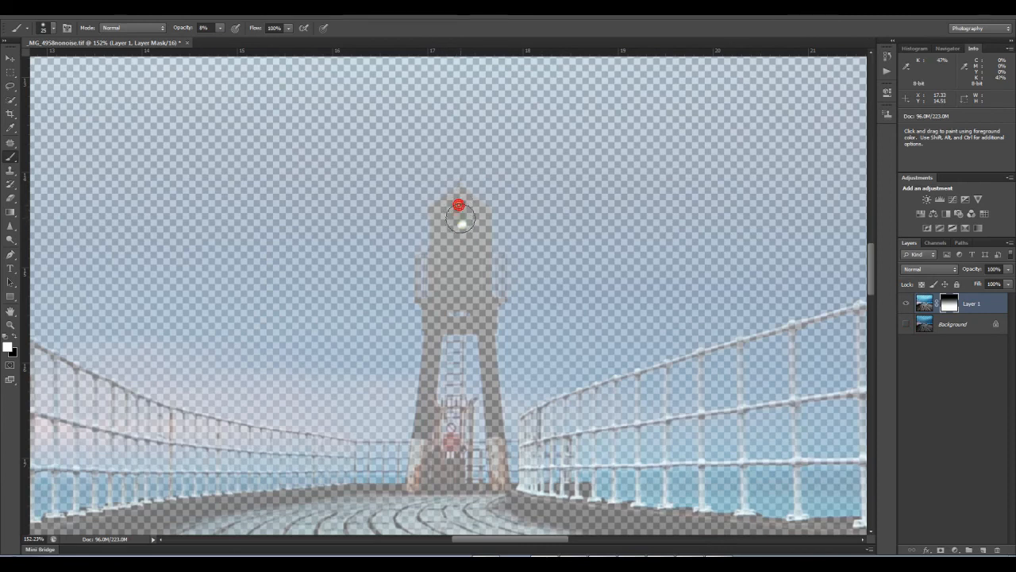
# Keep white as the painting colour, show the Background and dab over the lighthouse's upper body on Layer 1's mask
pyautogui.click(15, 339)
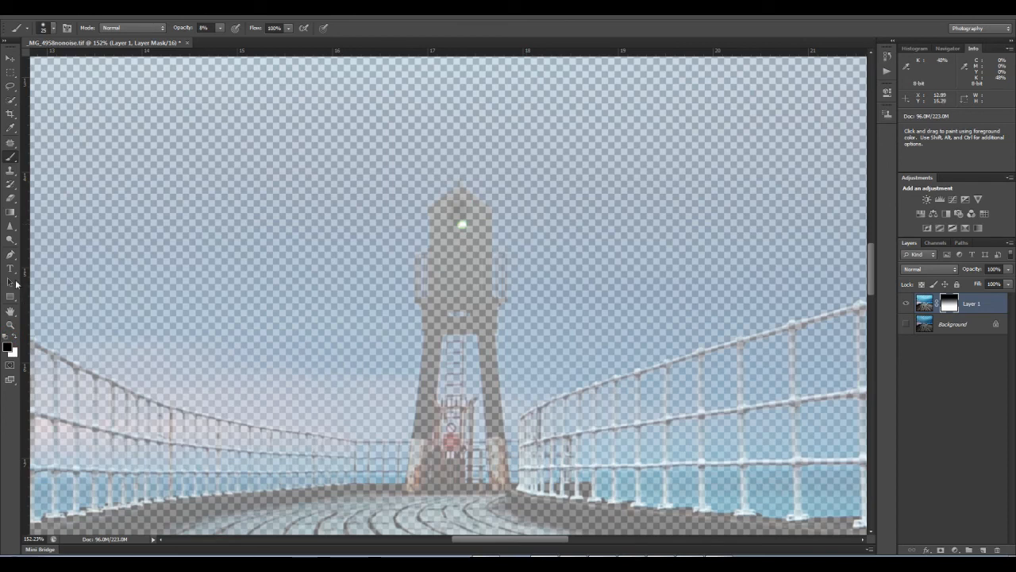
pyautogui.click(15, 340)
pyautogui.click(906, 325)
pyautogui.click(459, 211)
pyautogui.click(455, 224)
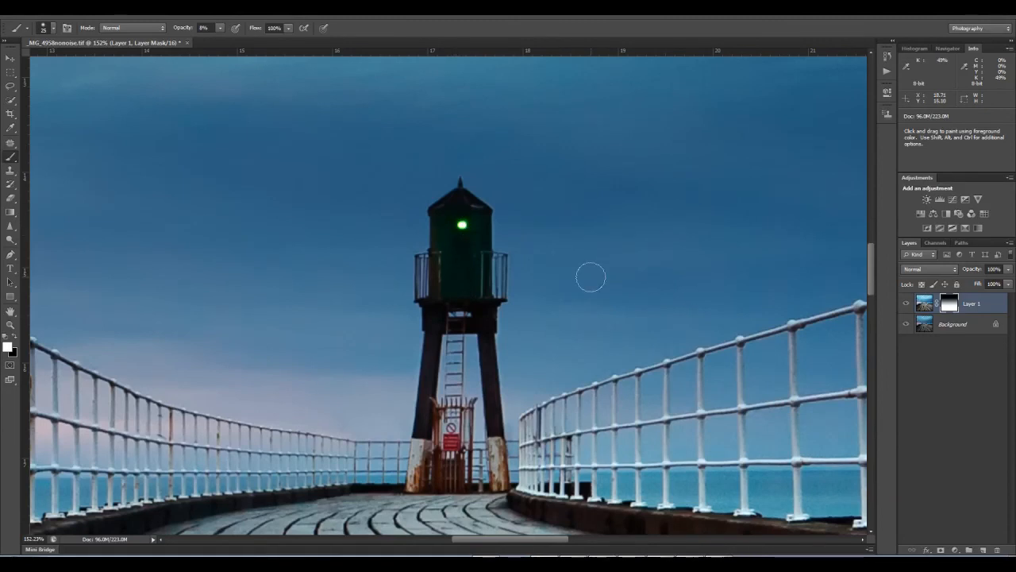
# Compare the lighthouse with Layer 1 hidden and shown, both with its mask enabled and disabled, leaving the layer visible and masked
pyautogui.click(906, 305)
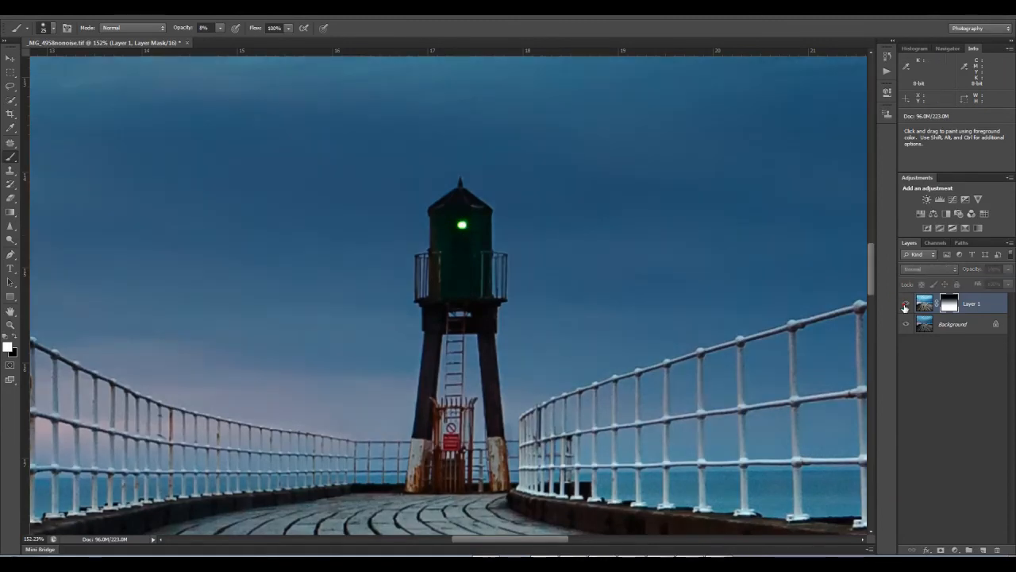
pyautogui.click(906, 305)
pyautogui.rightClick(946, 302)
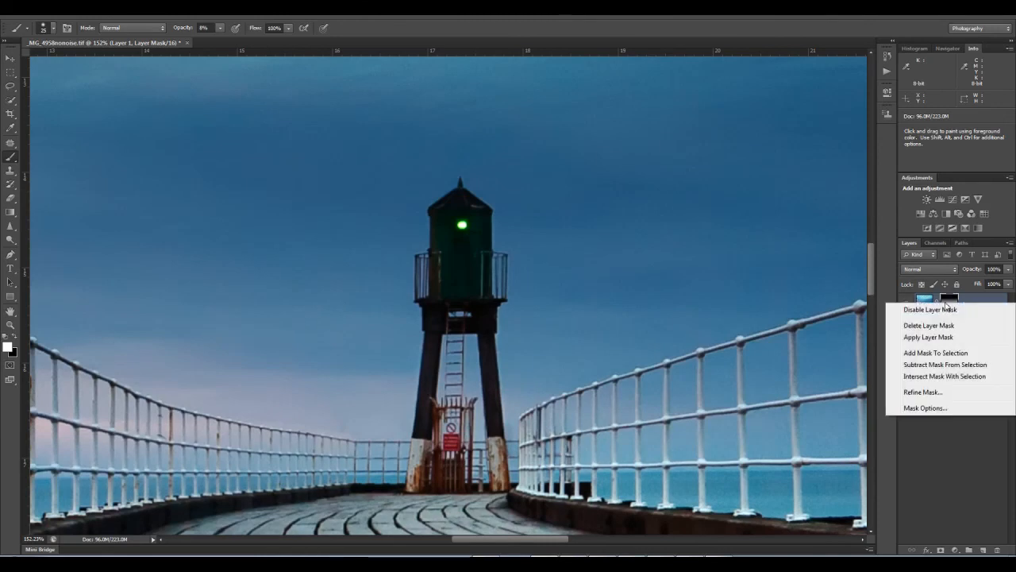
pyautogui.click(941, 309)
pyautogui.click(906, 306)
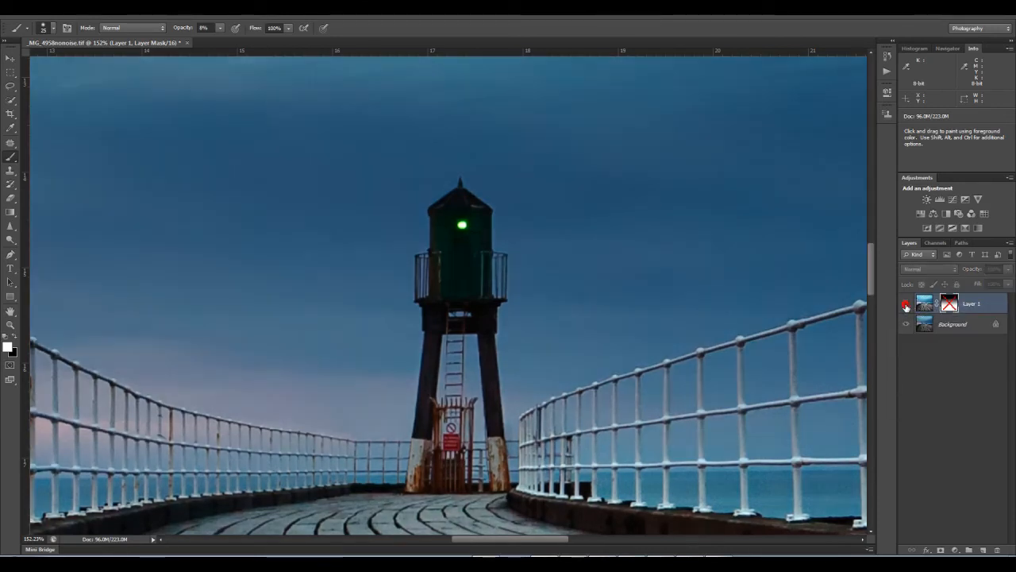
pyautogui.click(906, 306)
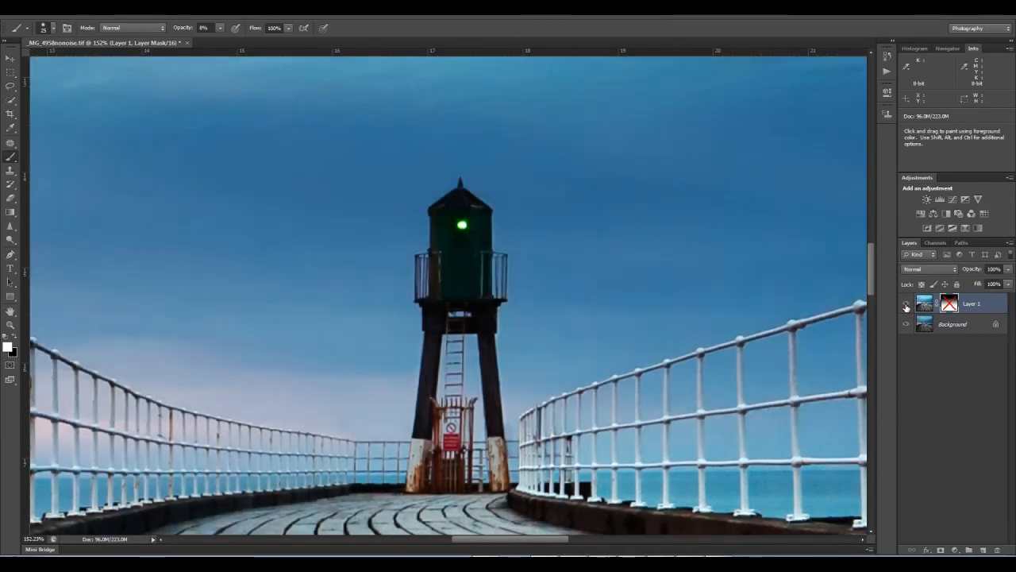
pyautogui.click(906, 305)
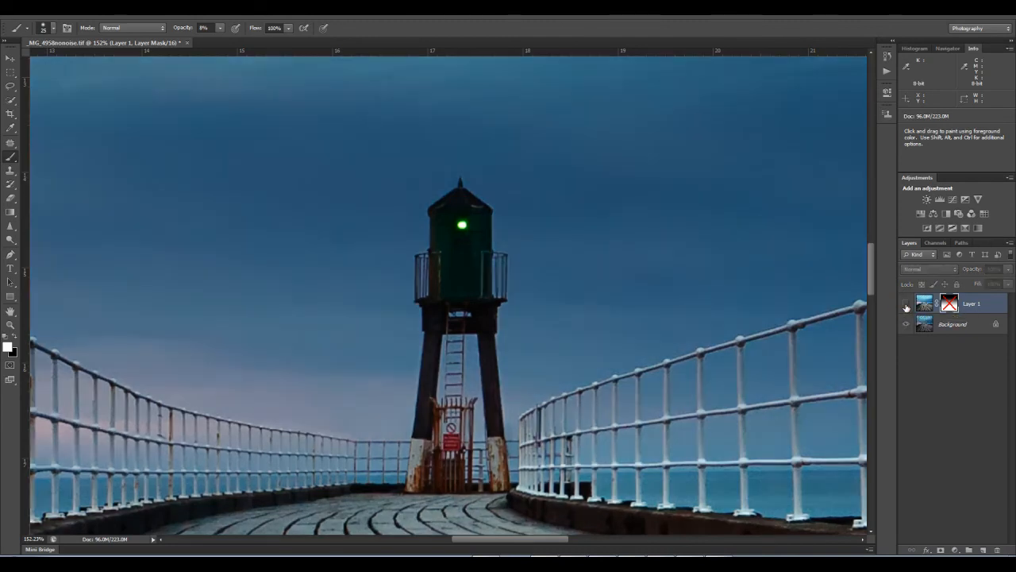
pyautogui.click(906, 305)
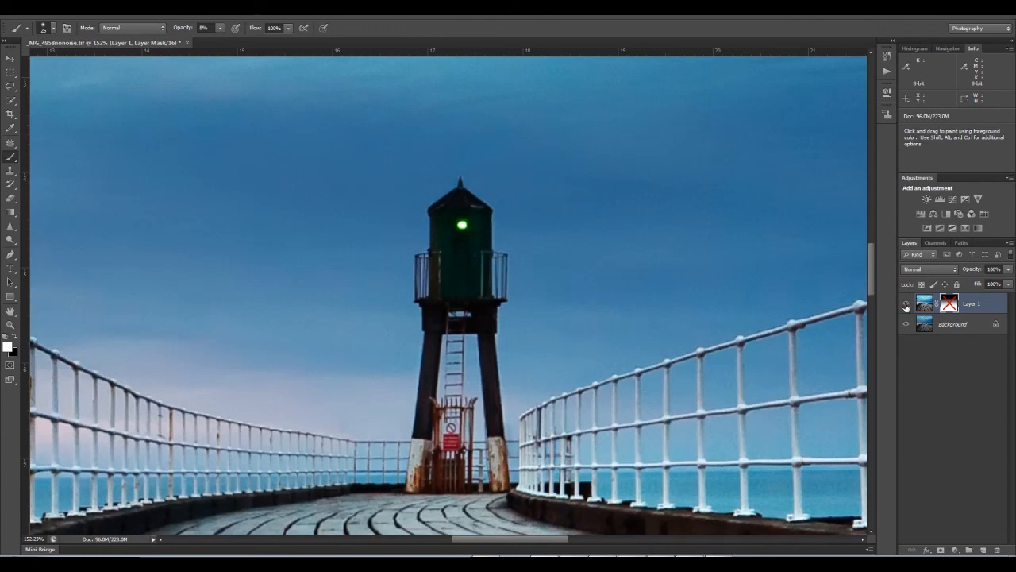
pyautogui.rightClick(949, 304)
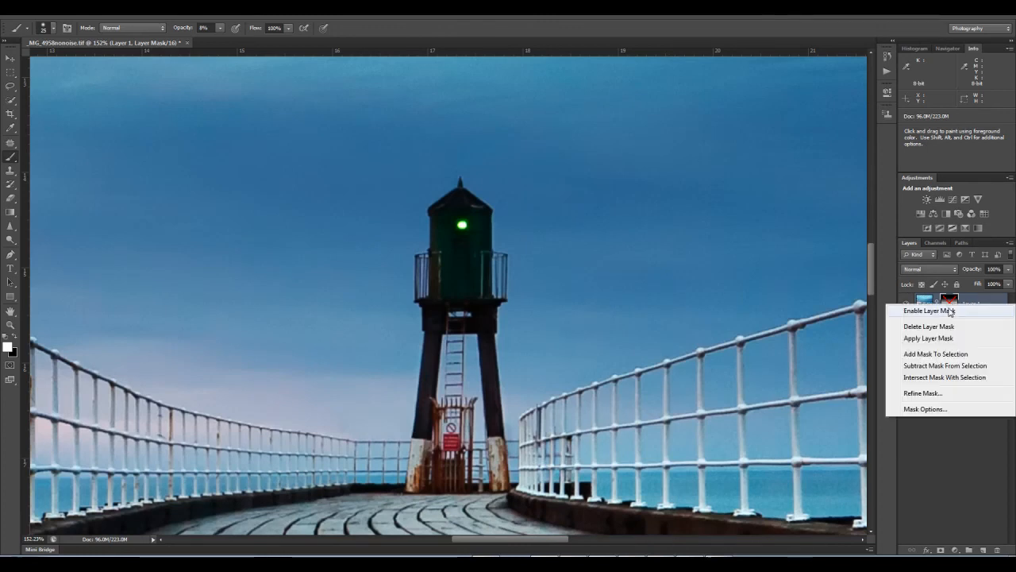
pyautogui.click(946, 313)
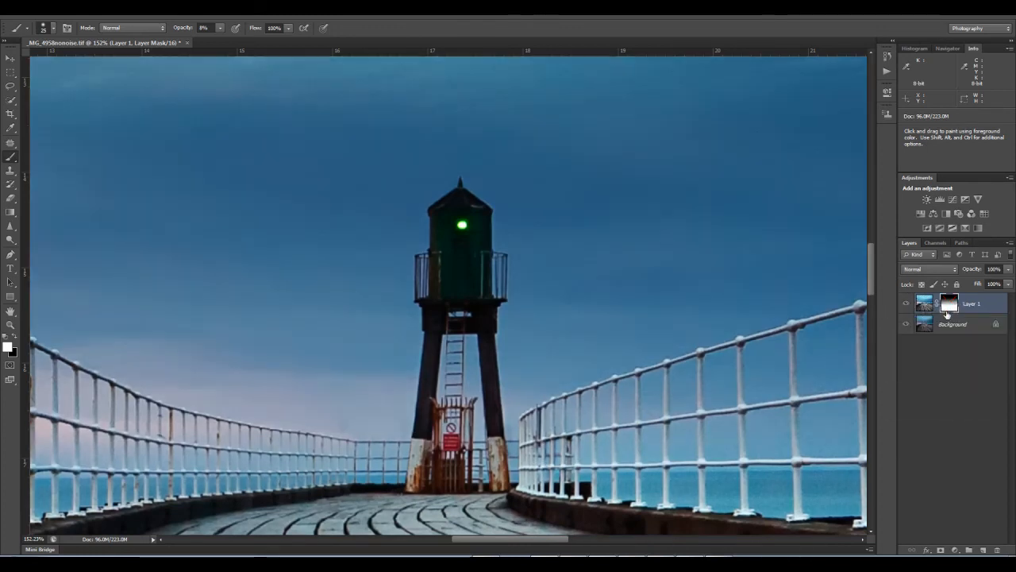
# Hide the Background and examine Layer 1's masked transition across the whole photo
pyautogui.click(907, 324)
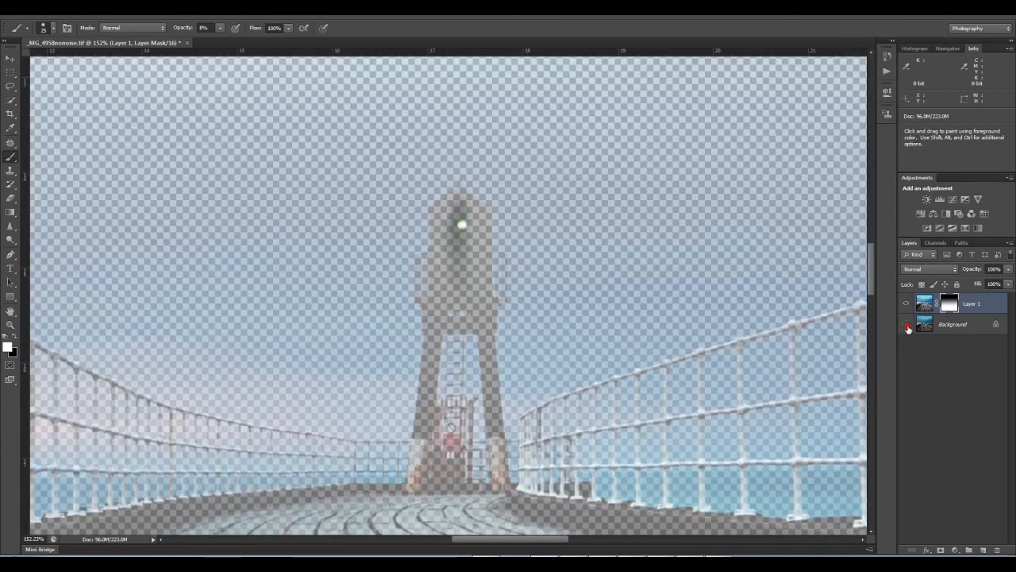
pyautogui.click(10, 325)
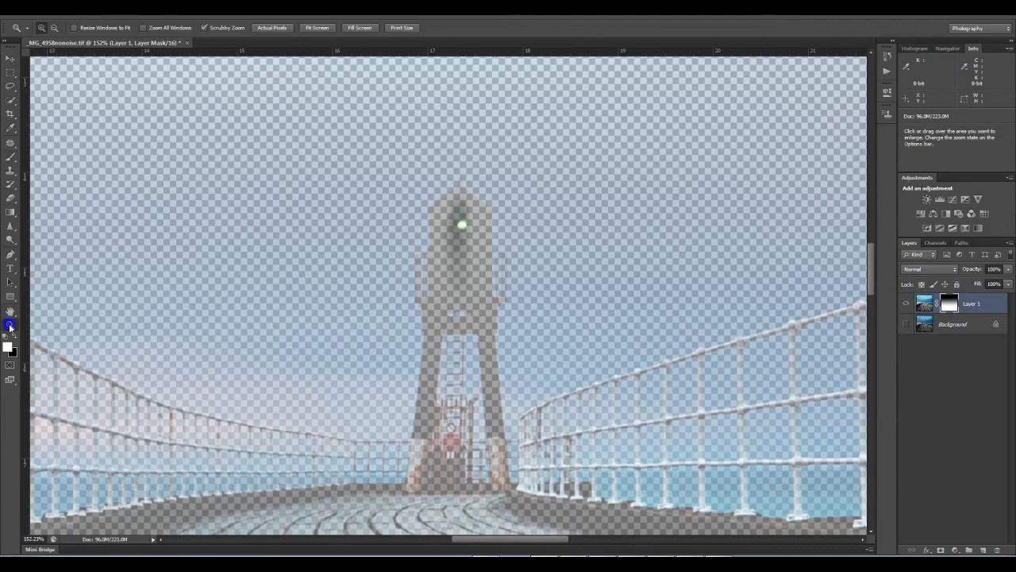
pyautogui.rightClick(418, 284)
pyautogui.click(439, 290)
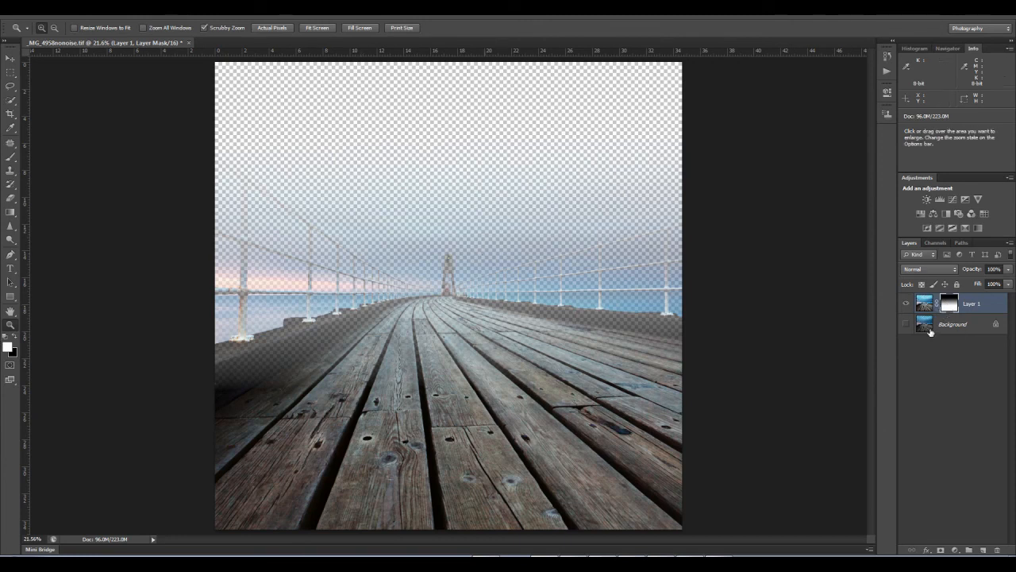
# Paint black down the middle of the lighthouse body on Layer 1's mask with the brush at 21% opacity
pyautogui.click(13, 336)
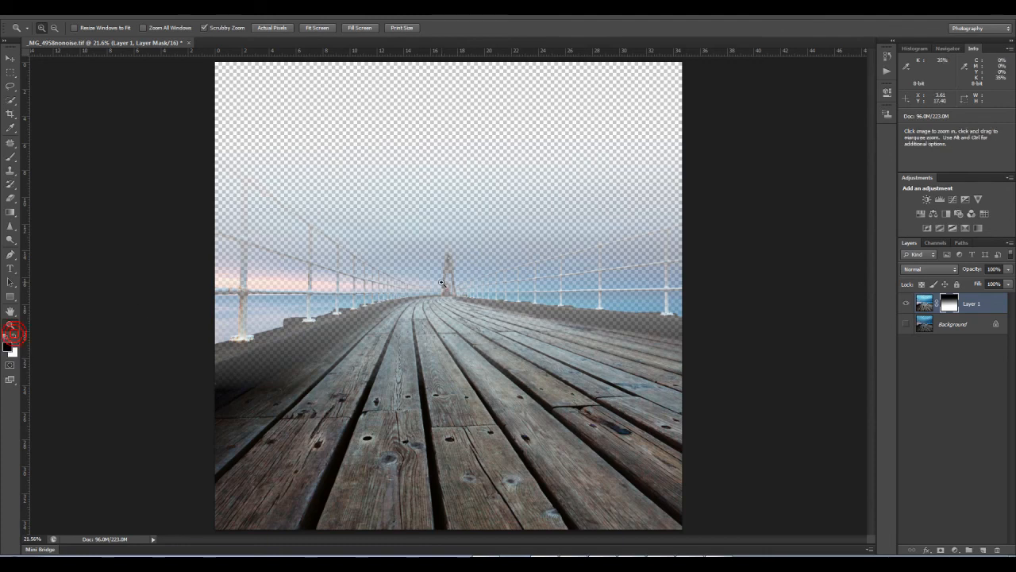
pyautogui.moveTo(459, 264); pyautogui.dragTo(516, 266)
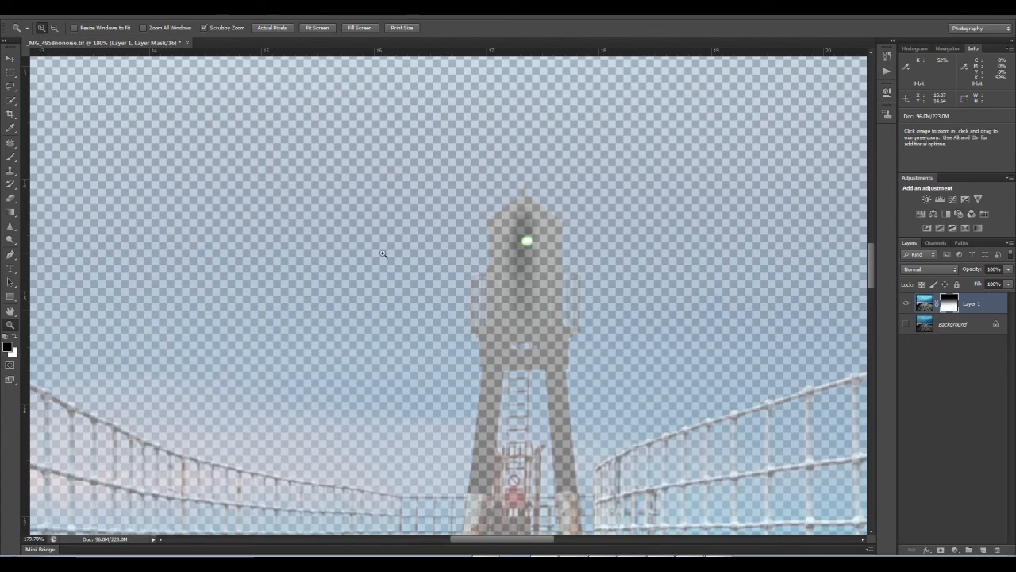
pyautogui.click(12, 157)
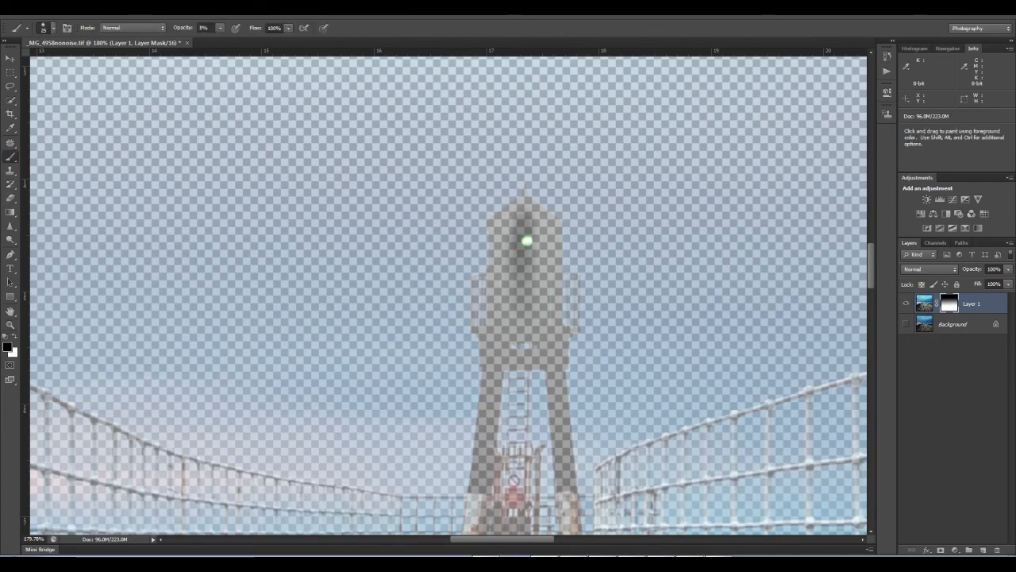
pyautogui.click(220, 28)
pyautogui.moveTo(221, 38); pyautogui.dragTo(227, 39)
pyautogui.click(522, 215)
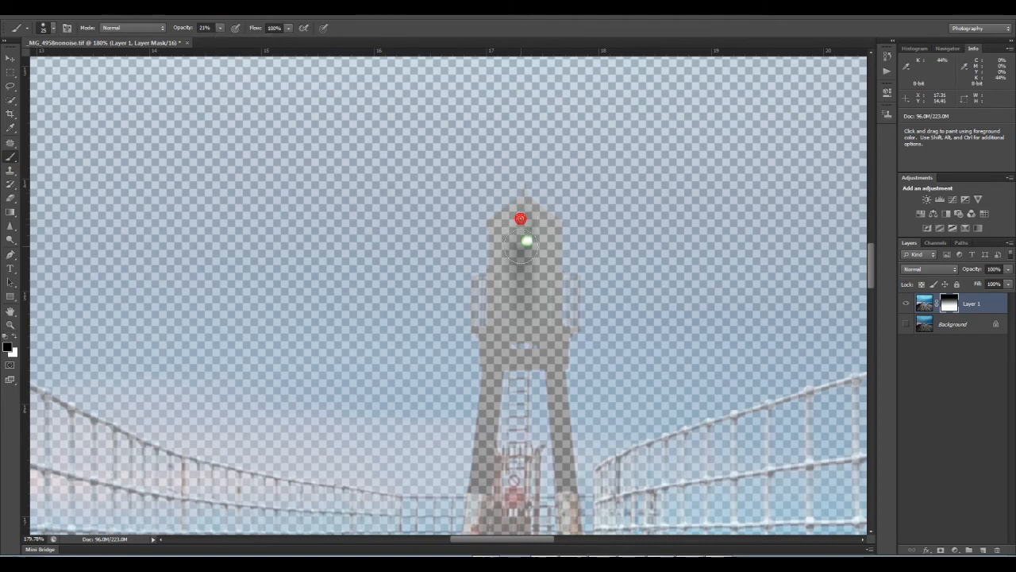
pyautogui.click(520, 233)
pyautogui.click(525, 239)
pyautogui.moveTo(525, 240); pyautogui.dragTo(524, 284)
pyautogui.moveTo(524, 272); pyautogui.dragTo(516, 321)
pyautogui.moveTo(512, 248)
pyautogui.mouseDown()
pyautogui.moveTo(517, 330)
pyautogui.moveTo(519, 310)
pyautogui.mouseUp()
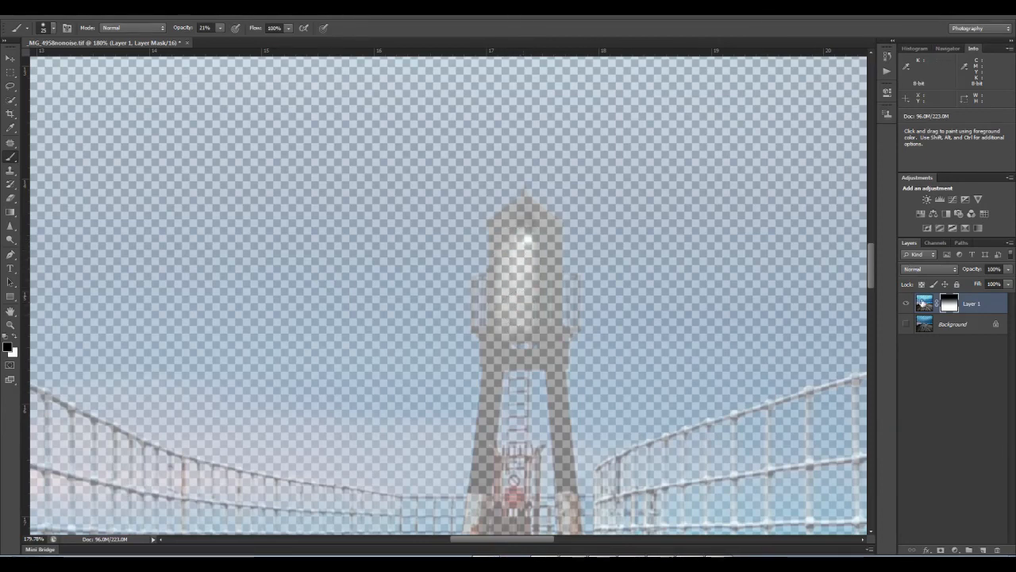
# Show the Background and dab black over the lighthouse roof and around the green light on Layer 1's mask
pyautogui.click(906, 324)
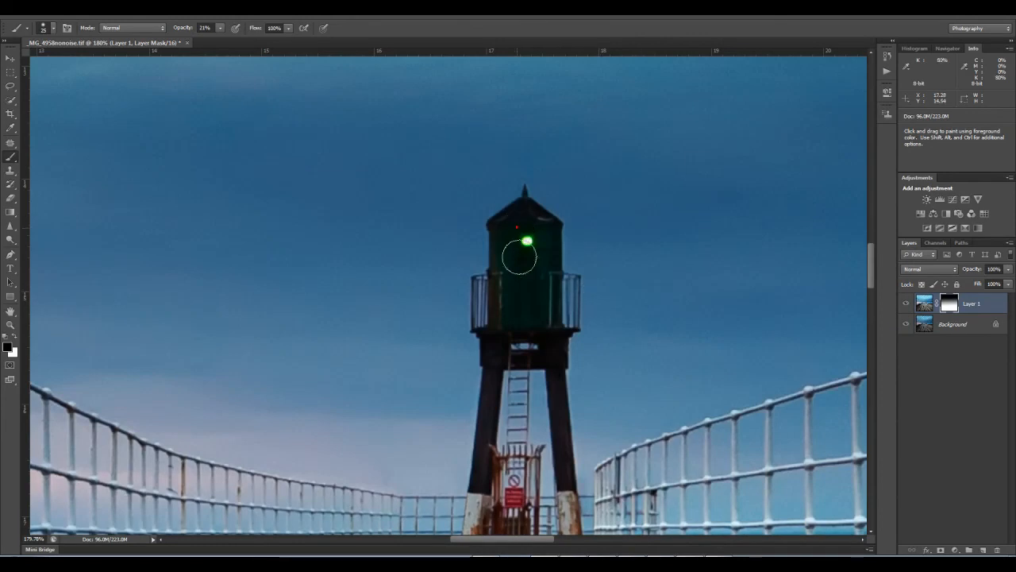
pyautogui.click(527, 222)
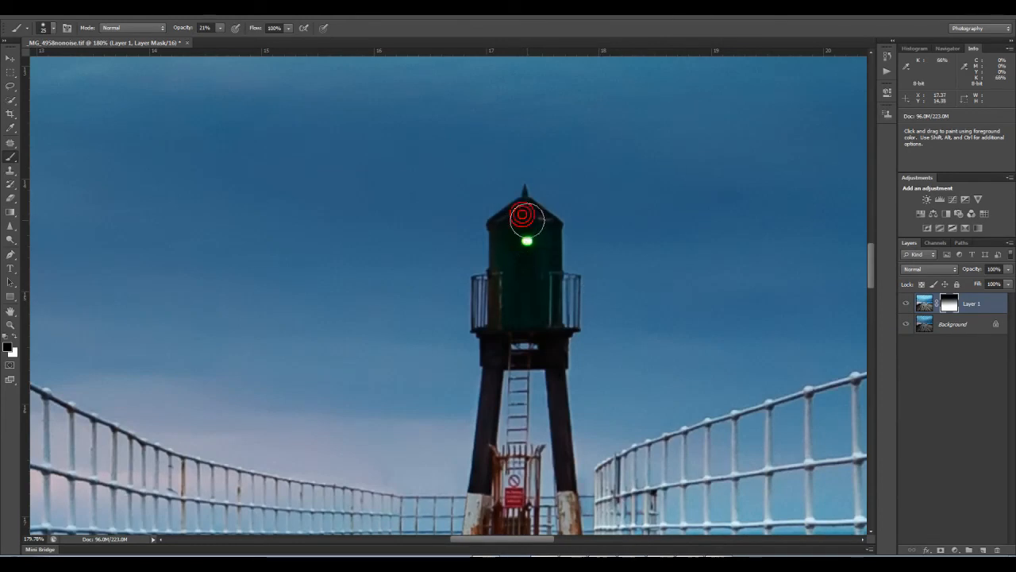
pyautogui.click(544, 235)
pyautogui.click(526, 268)
# Reduce the brush to 15 px and dab black from the lighthouse roof down its body to the platform on Layer 1's mask
pyautogui.press('[')
pyautogui.click(521, 211)
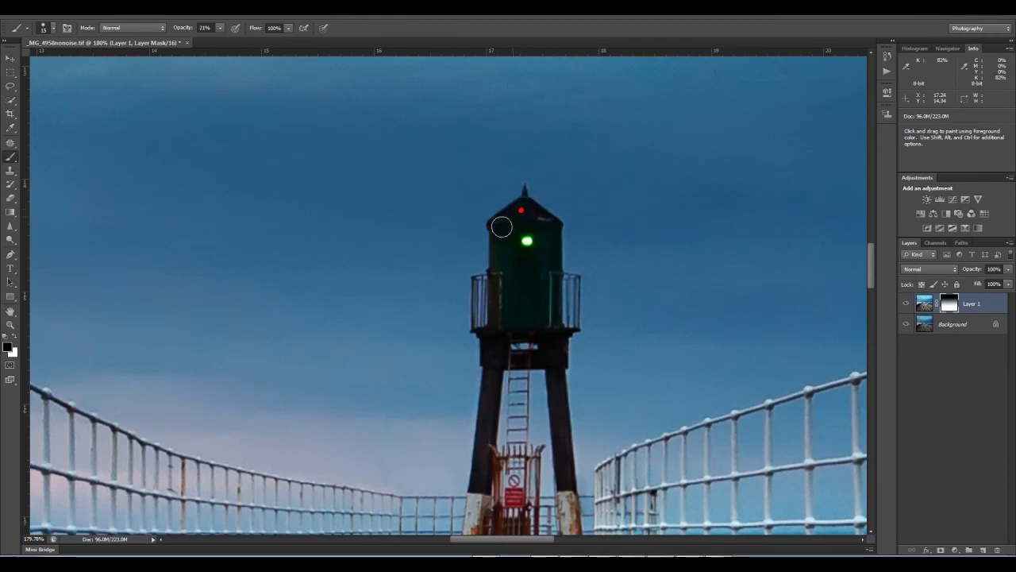
pyautogui.click(519, 214)
pyautogui.click(547, 251)
pyautogui.click(558, 302)
pyautogui.click(529, 286)
pyautogui.click(533, 307)
pyautogui.click(551, 335)
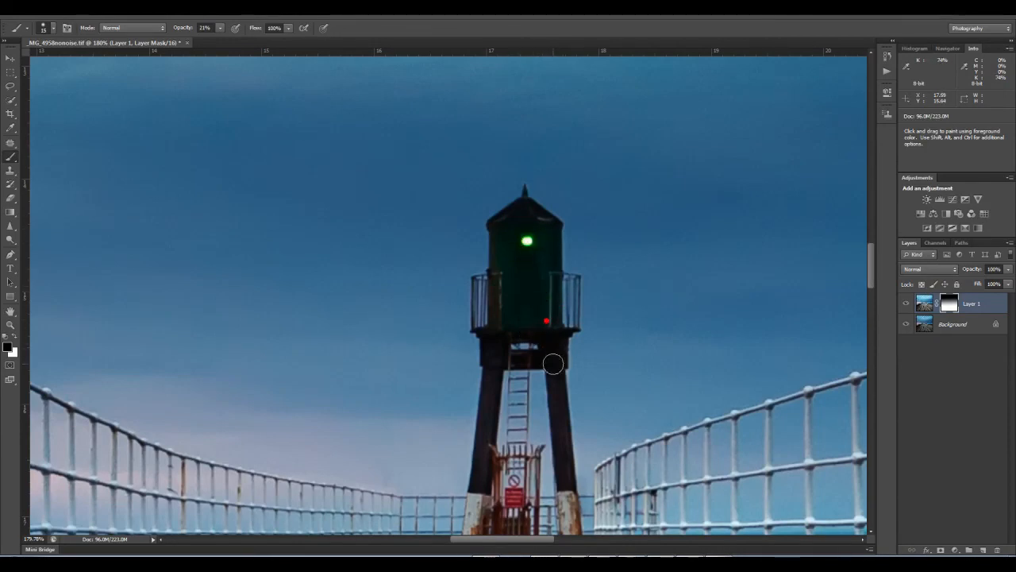
# Paint black over the balcony's left side and the cross-beam beneath the lighthouse platform on Layer 1's mask
pyautogui.click(495, 326)
pyautogui.click(497, 324)
pyautogui.click(498, 268)
pyautogui.click(510, 360)
pyautogui.click(552, 355)
pyautogui.moveTo(556, 347); pyautogui.dragTo(532, 353)
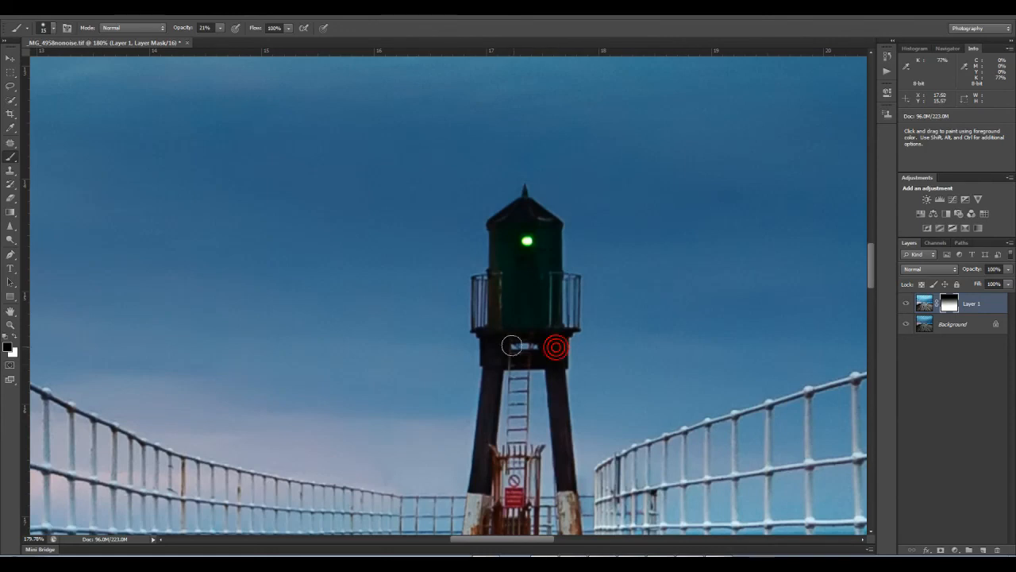
pyautogui.click(499, 341)
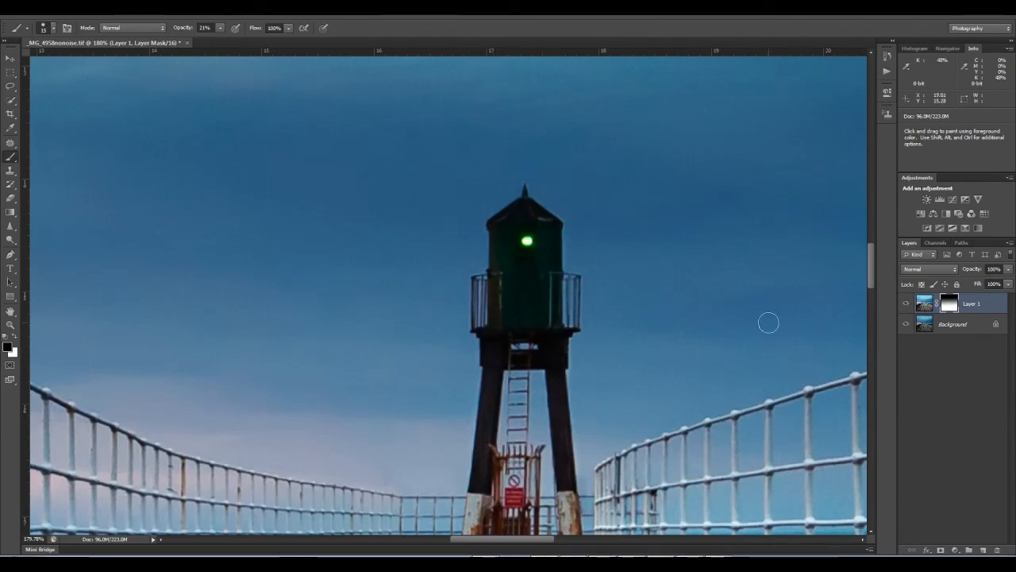
# Hide the Background and paint black over the remaining patches in the lighthouse roof and body on Layer 1's mask
pyautogui.click(906, 324)
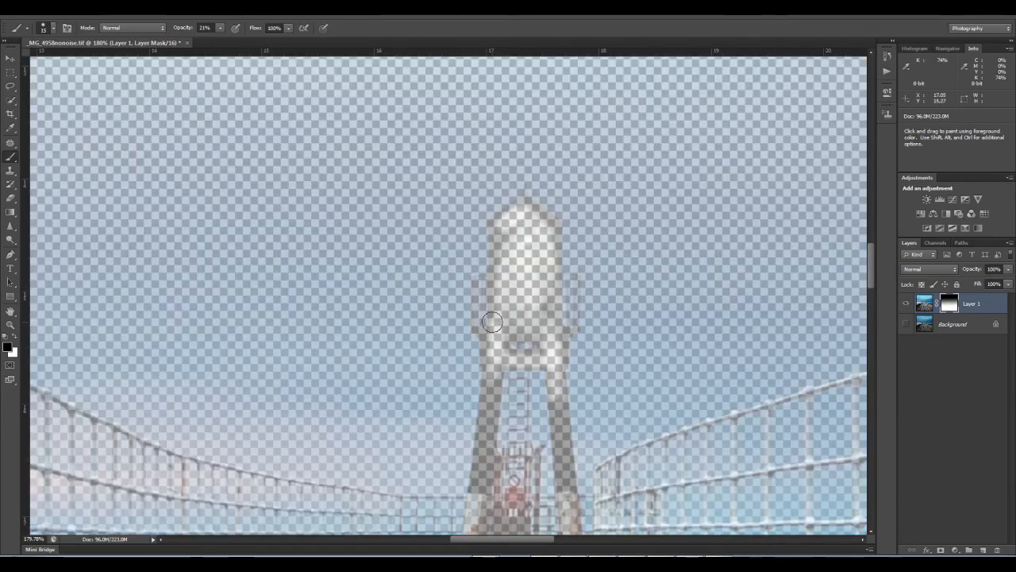
pyautogui.click(502, 233)
pyautogui.click(513, 227)
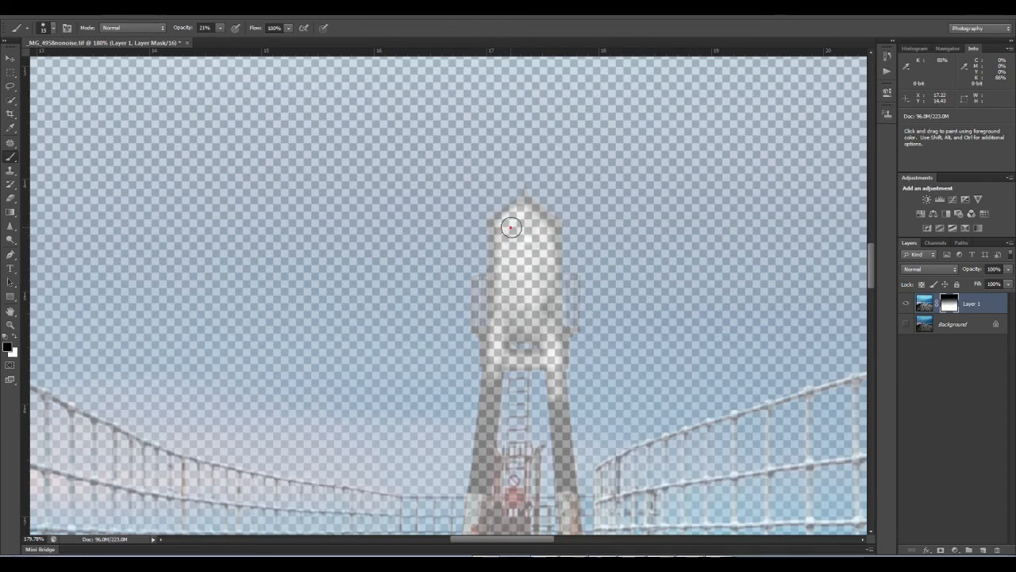
pyautogui.click(519, 222)
pyautogui.click(519, 213)
pyautogui.click(533, 225)
pyautogui.click(530, 214)
pyautogui.click(545, 254)
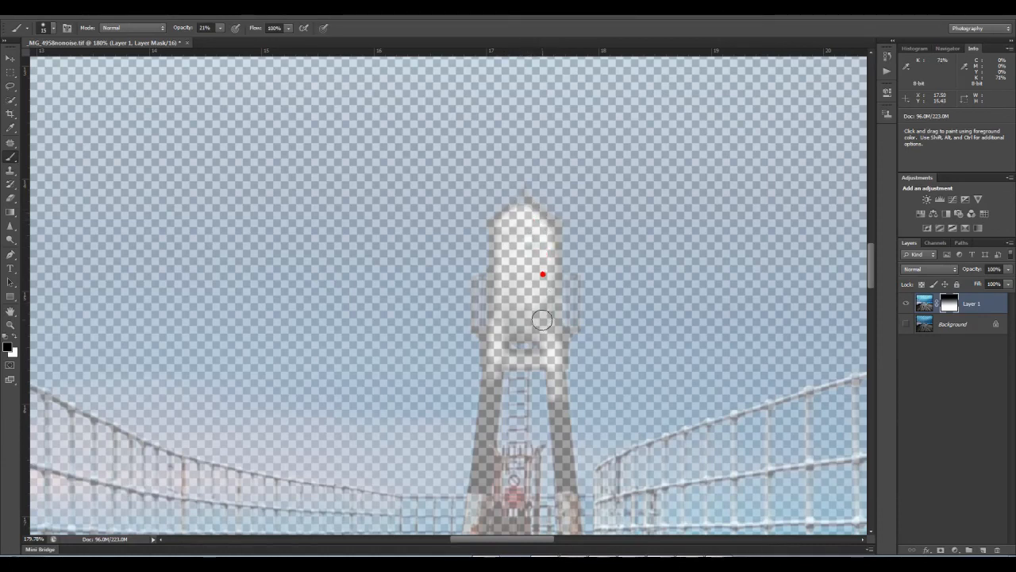
pyautogui.click(547, 304)
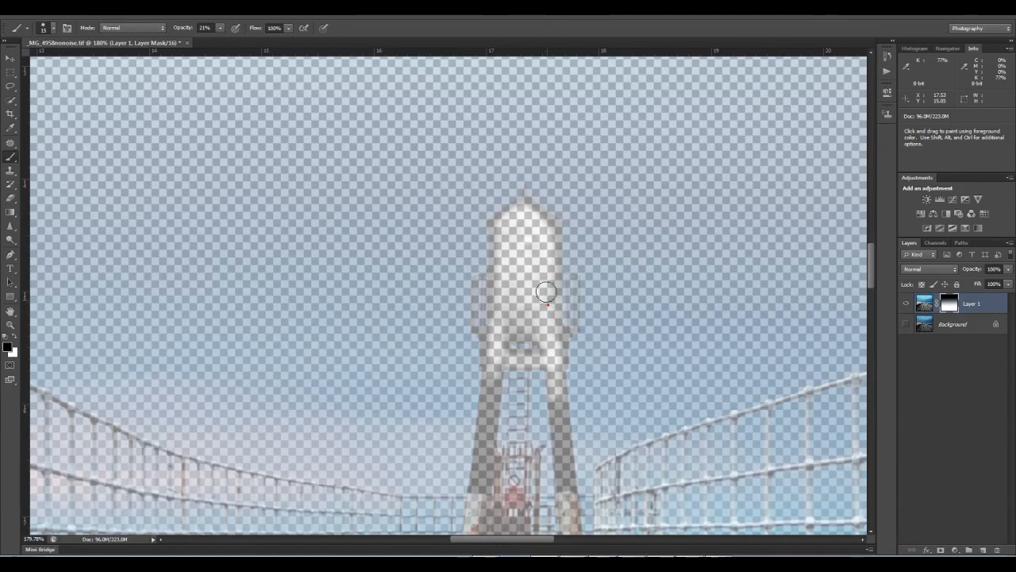
pyautogui.click(510, 320)
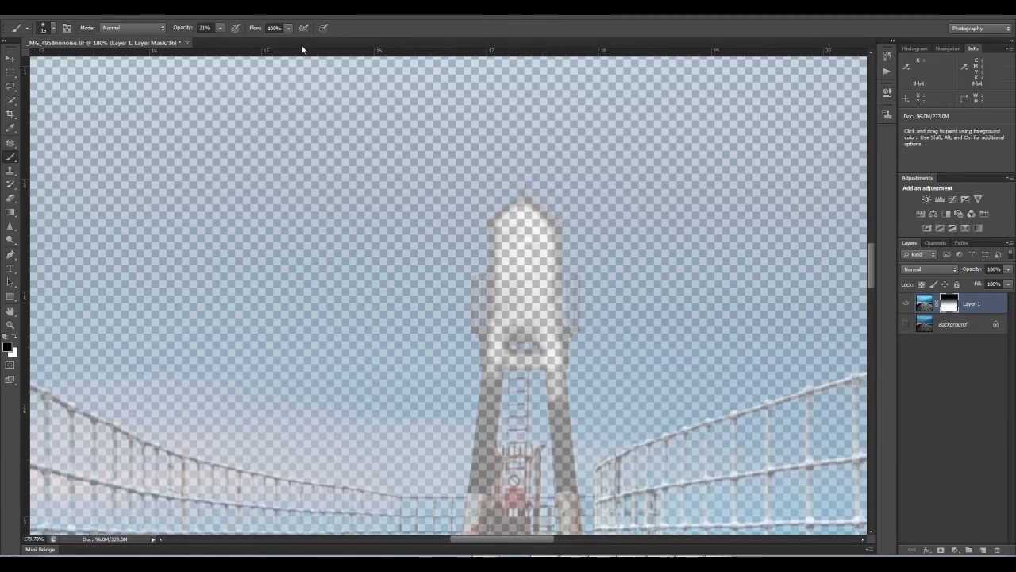
# Raise the brush opacity to 43% and paint black down both lighthouse legs on Layer 1's mask
pyautogui.click(220, 28)
pyautogui.click(223, 38)
pyautogui.moveTo(223, 39); pyautogui.dragTo(233, 40)
pyautogui.moveTo(494, 372); pyautogui.dragTo(483, 484)
pyautogui.moveTo(494, 364); pyautogui.dragTo(480, 486)
pyautogui.moveTo(554, 383); pyautogui.dragTo(569, 444)
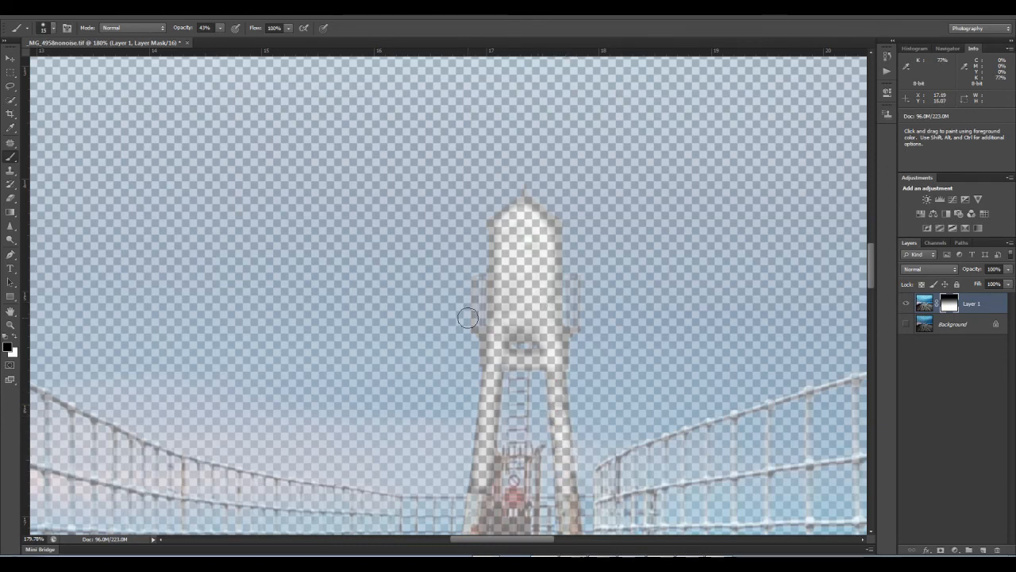
# Show the Background layer again and fit the whole pier image on screen
pyautogui.click(905, 324)
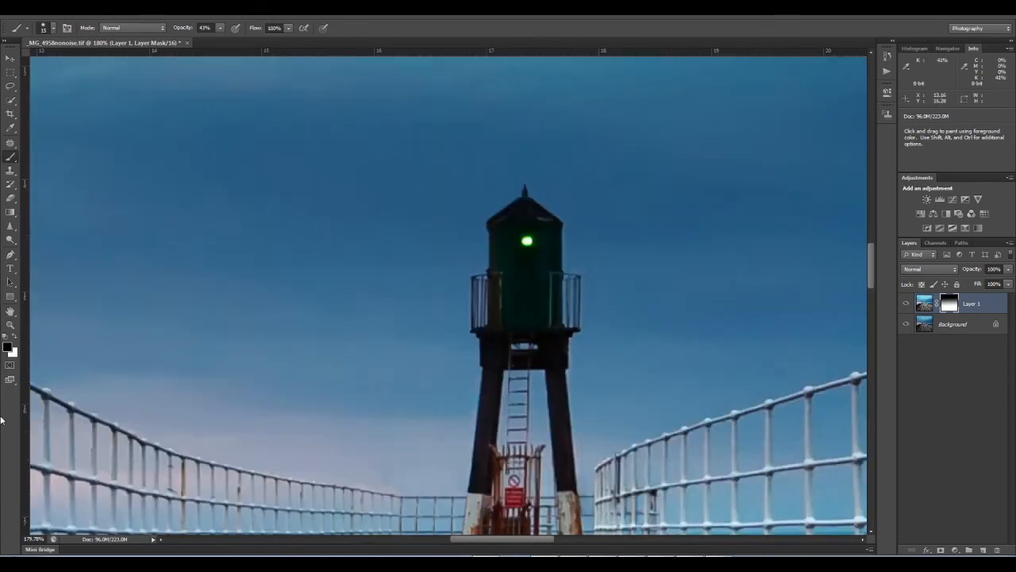
pyautogui.click(10, 325)
pyautogui.rightClick(503, 311)
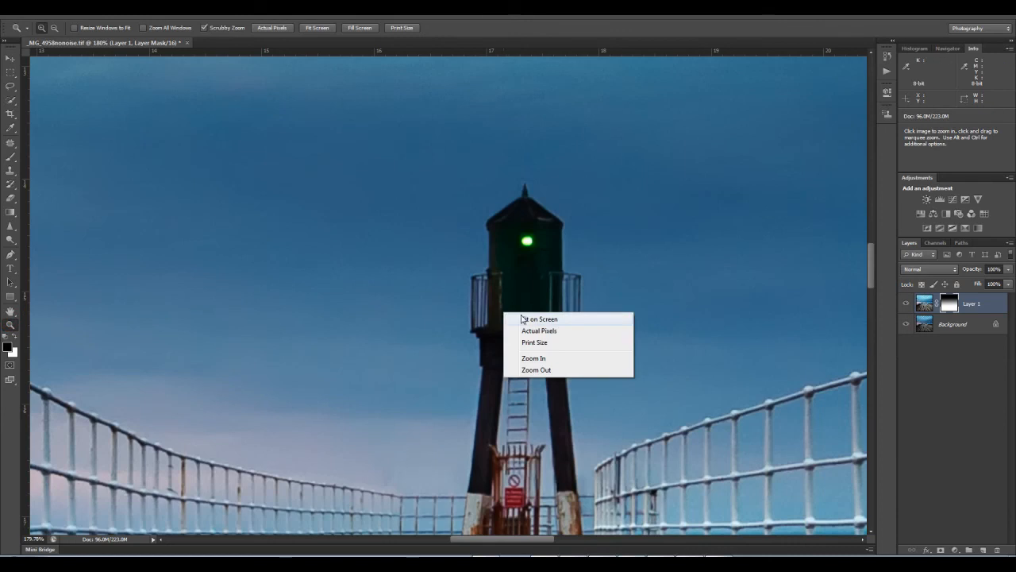
pyautogui.click(523, 317)
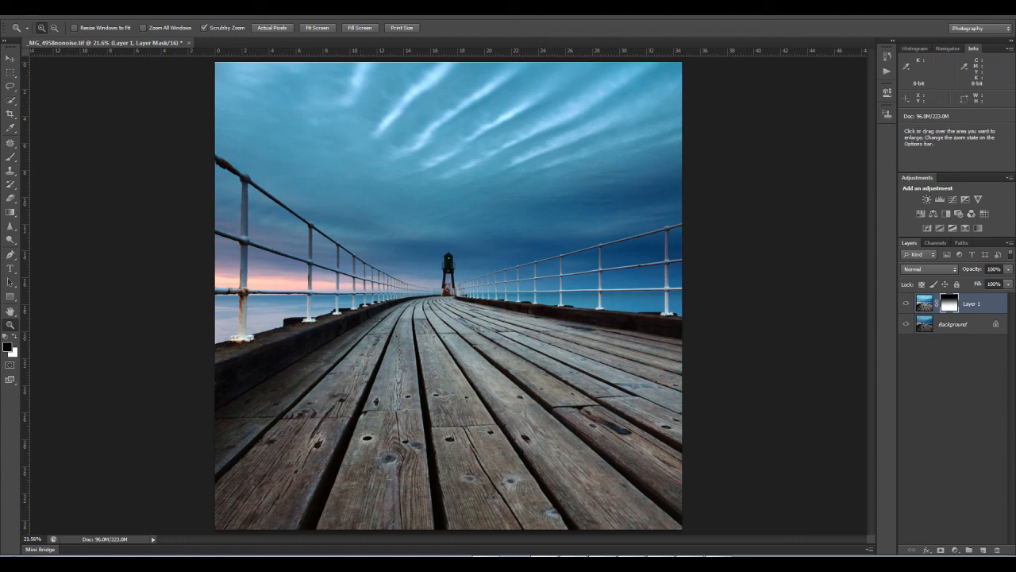
pyautogui.hotkey('alt', 'e')
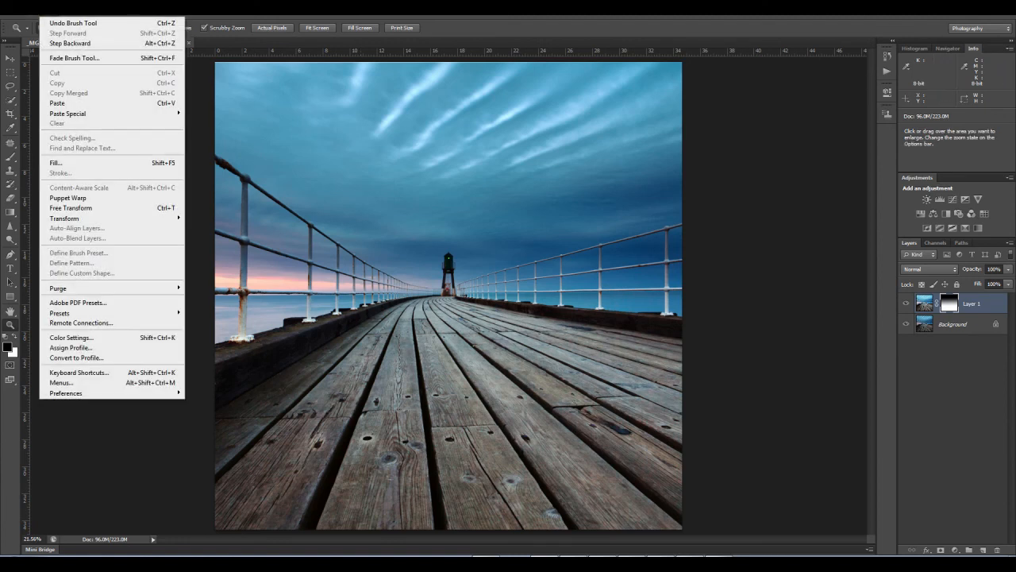
pyautogui.press('Left')
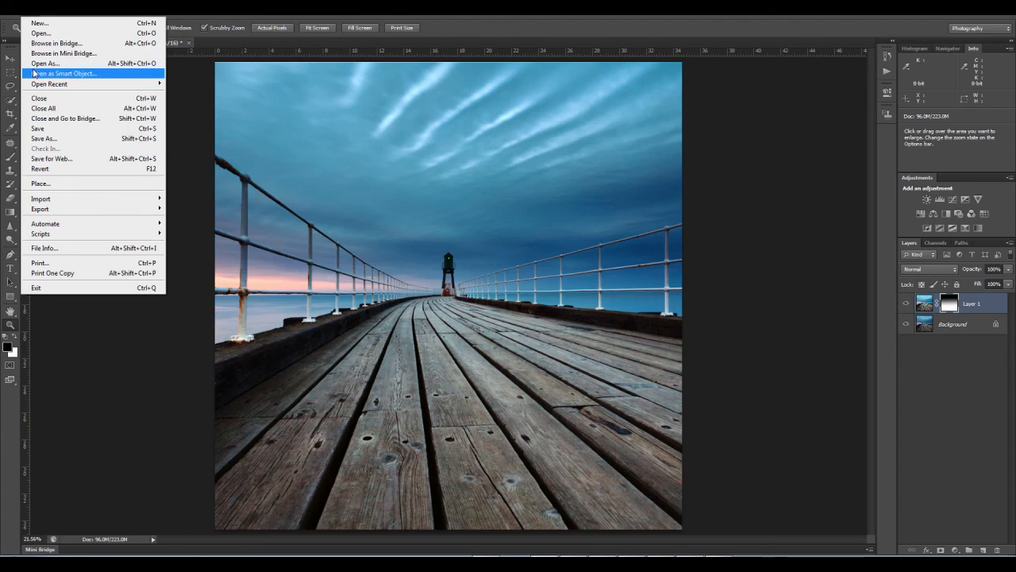
pyautogui.press('Return')
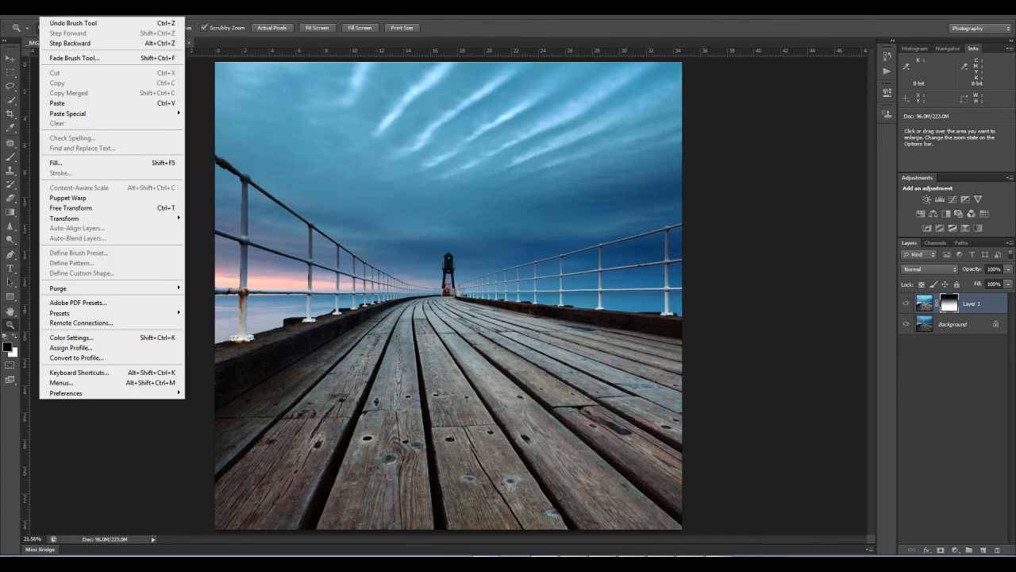
pyautogui.moveTo(155, 9)
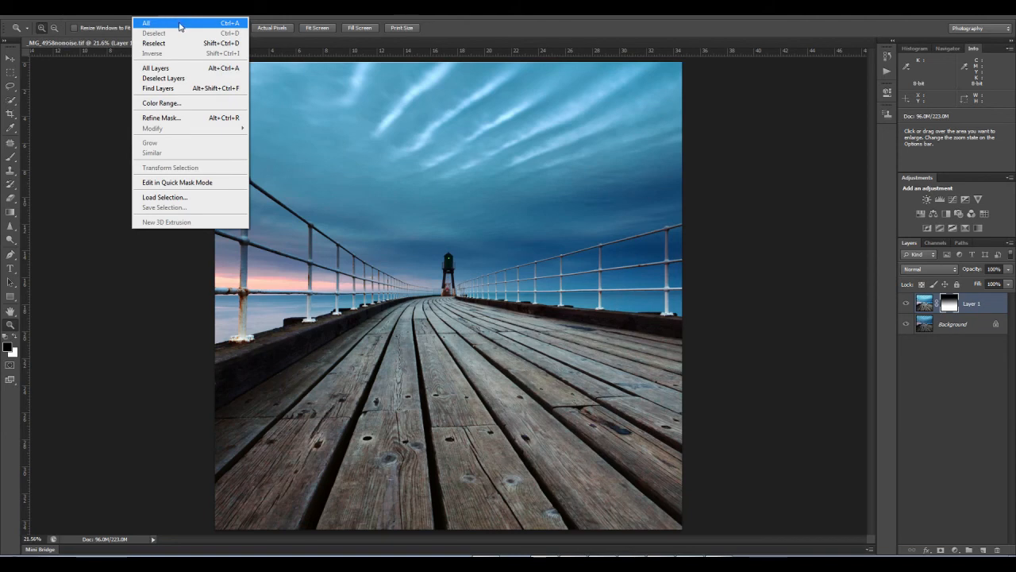
pyautogui.moveTo(32, 9)
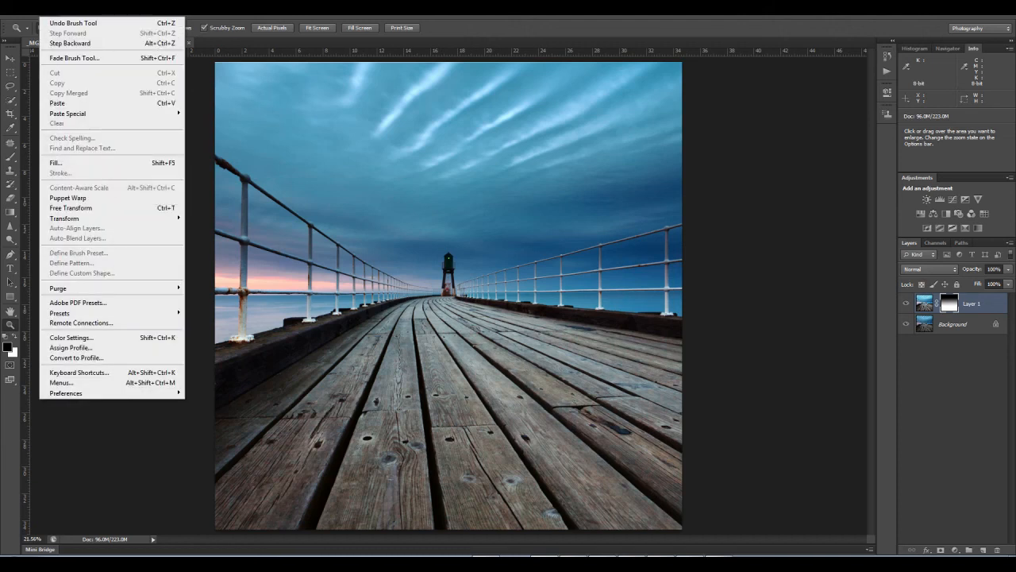
pyautogui.moveTo(99, 6)
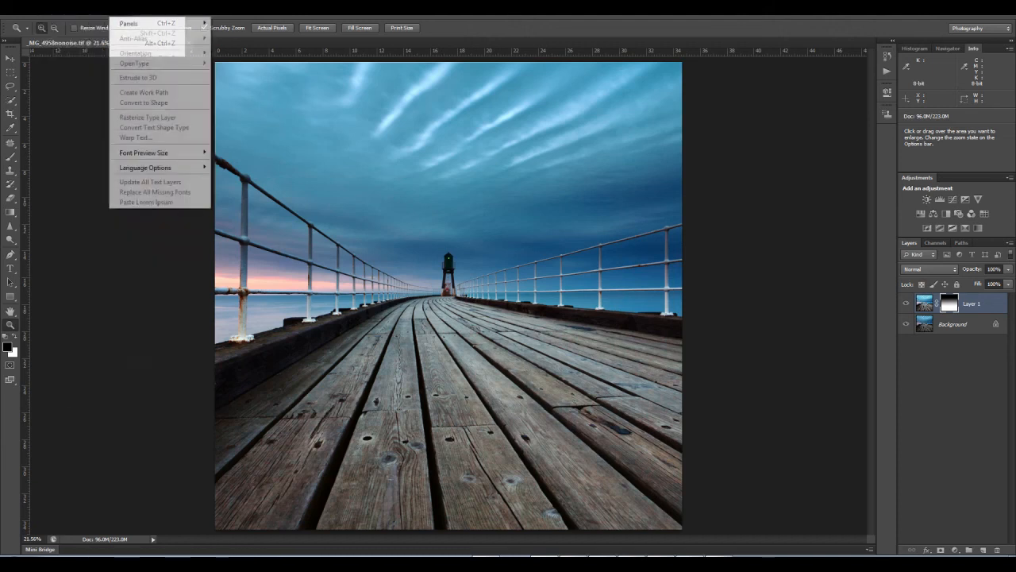
pyautogui.press('Escape')
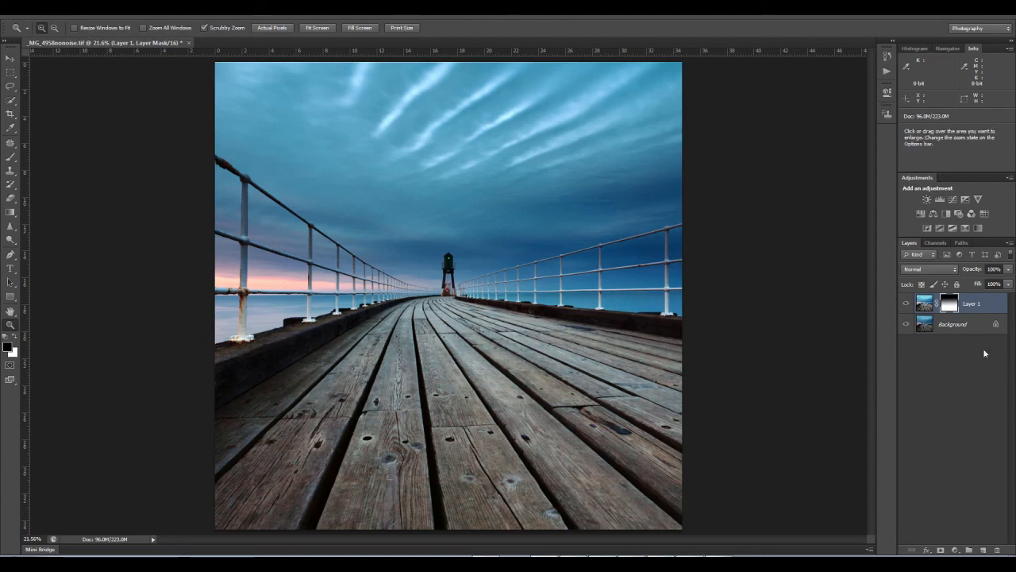
# Disable and re-enable Layer 1's mask repeatedly to compare the image with and without the blend
pyautogui.rightClick(953, 304)
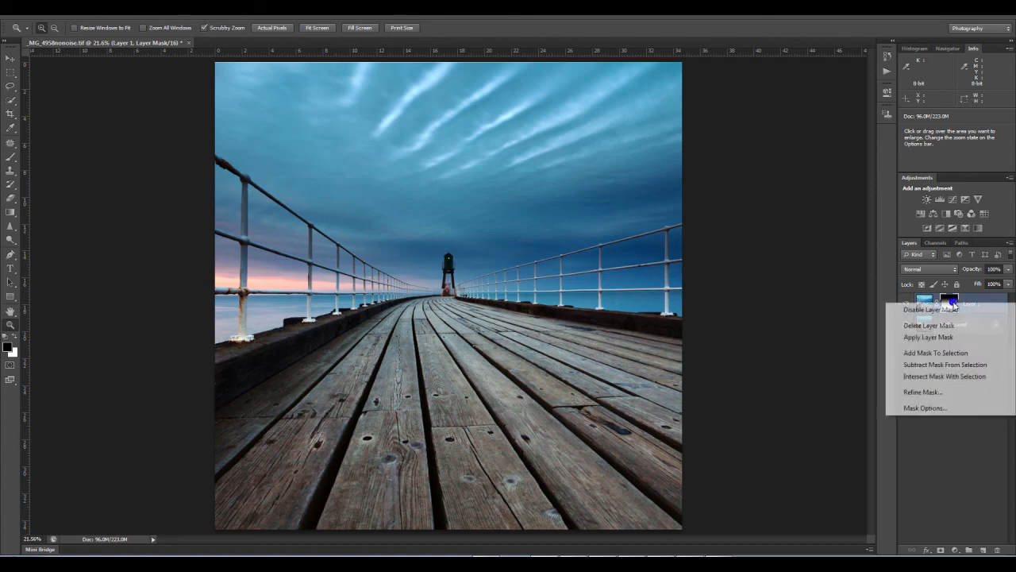
pyautogui.click(929, 310)
pyautogui.keyDown('shift'); pyautogui.click(948, 314); pyautogui.keyUp('shift')
pyautogui.keyDown('shift'); pyautogui.click(948, 313); pyautogui.keyUp('shift')
pyautogui.keyDown('shift'); pyautogui.click(948, 313); pyautogui.keyUp('shift')
pyautogui.keyDown('shift'); pyautogui.click(949, 314); pyautogui.keyUp('shift')
pyautogui.keyDown('shift'); pyautogui.click(949, 315); pyautogui.keyUp('shift')
pyautogui.keyDown('shift'); pyautogui.click(950, 314); pyautogui.keyUp('shift')
pyautogui.keyDown('shift'); pyautogui.click(949, 314); pyautogui.keyUp('shift')
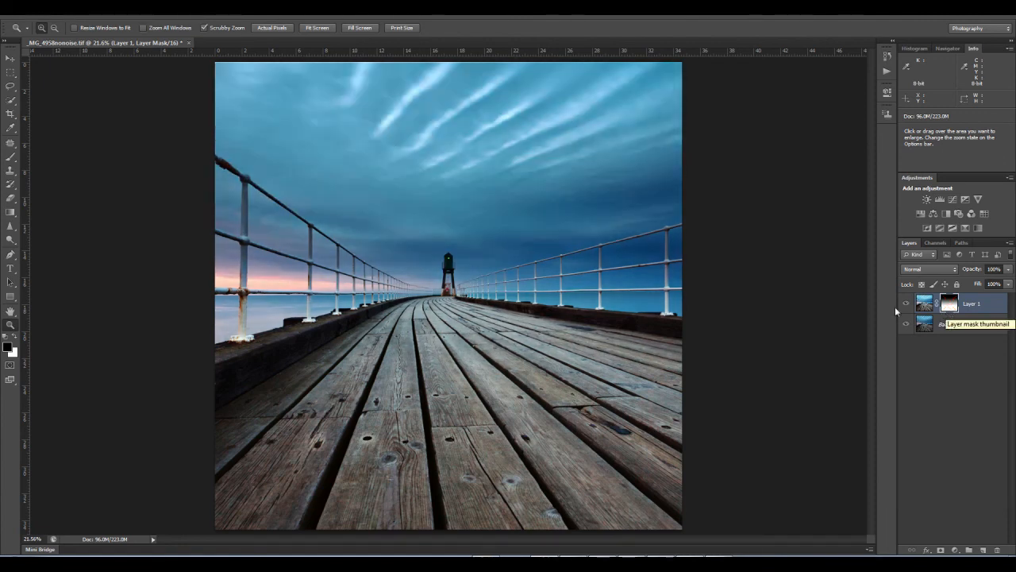
# Flatten the blended exposures into a single Background layer
pyautogui.click(1012, 254)
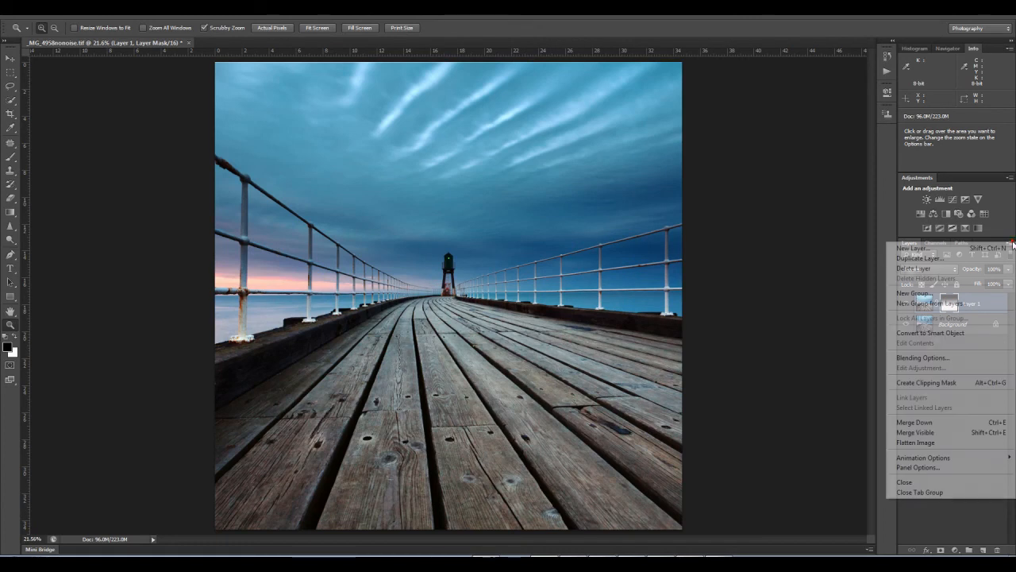
pyautogui.click(954, 447)
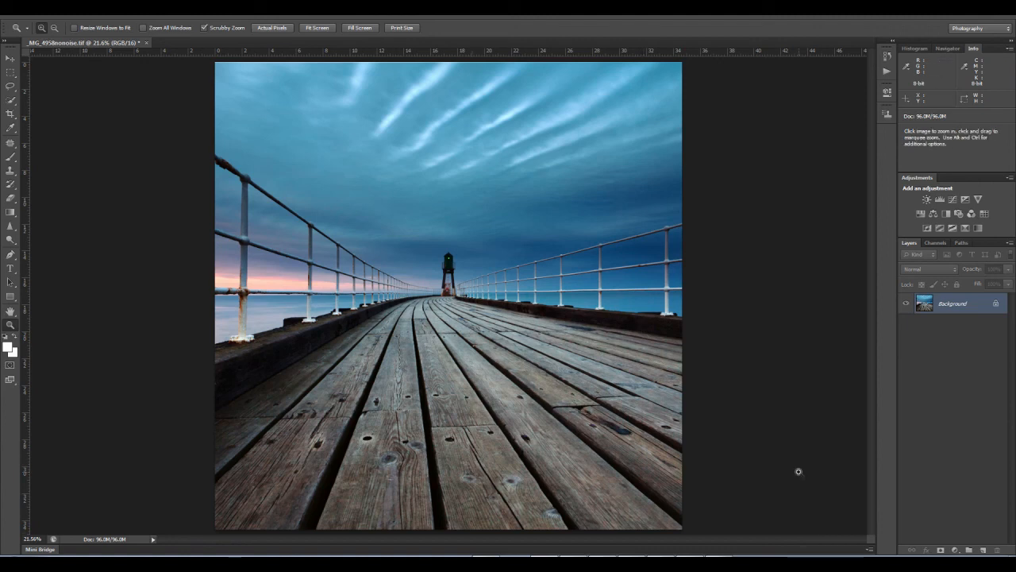
pyautogui.click(718, 566)
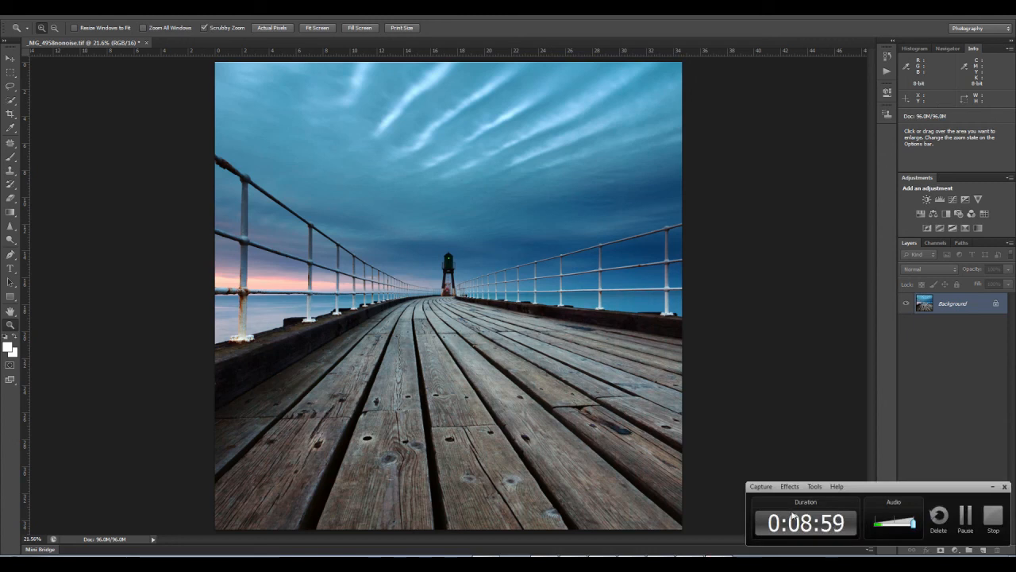